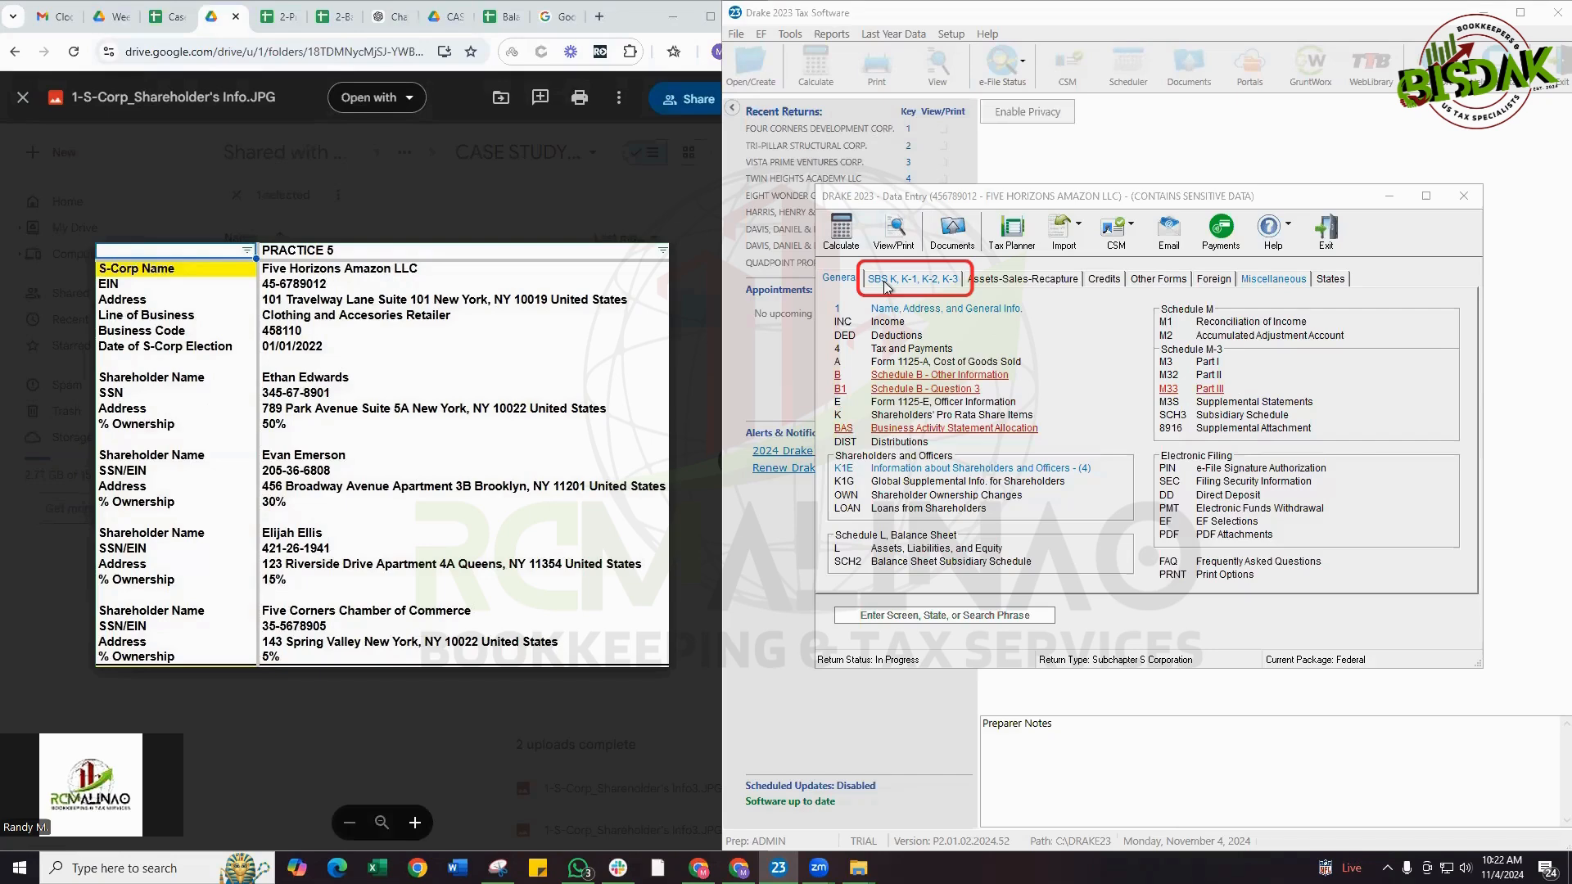
Open the shareholders and officers information screen and check the first shareholder's control number and deductible officer compensation
left_click(886, 281)
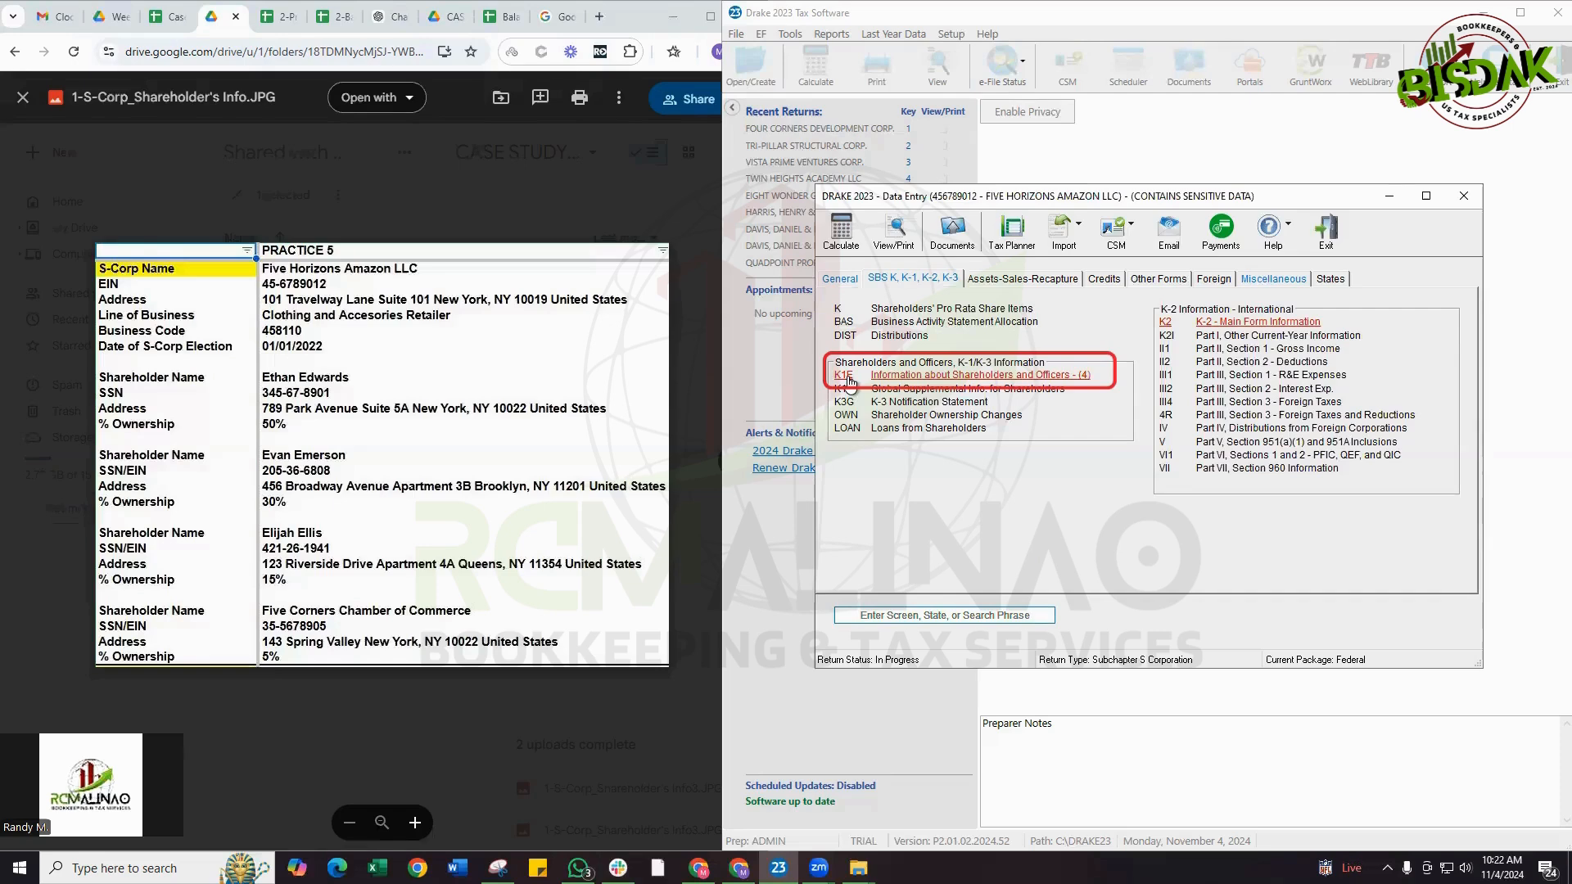
left_click(958, 376)
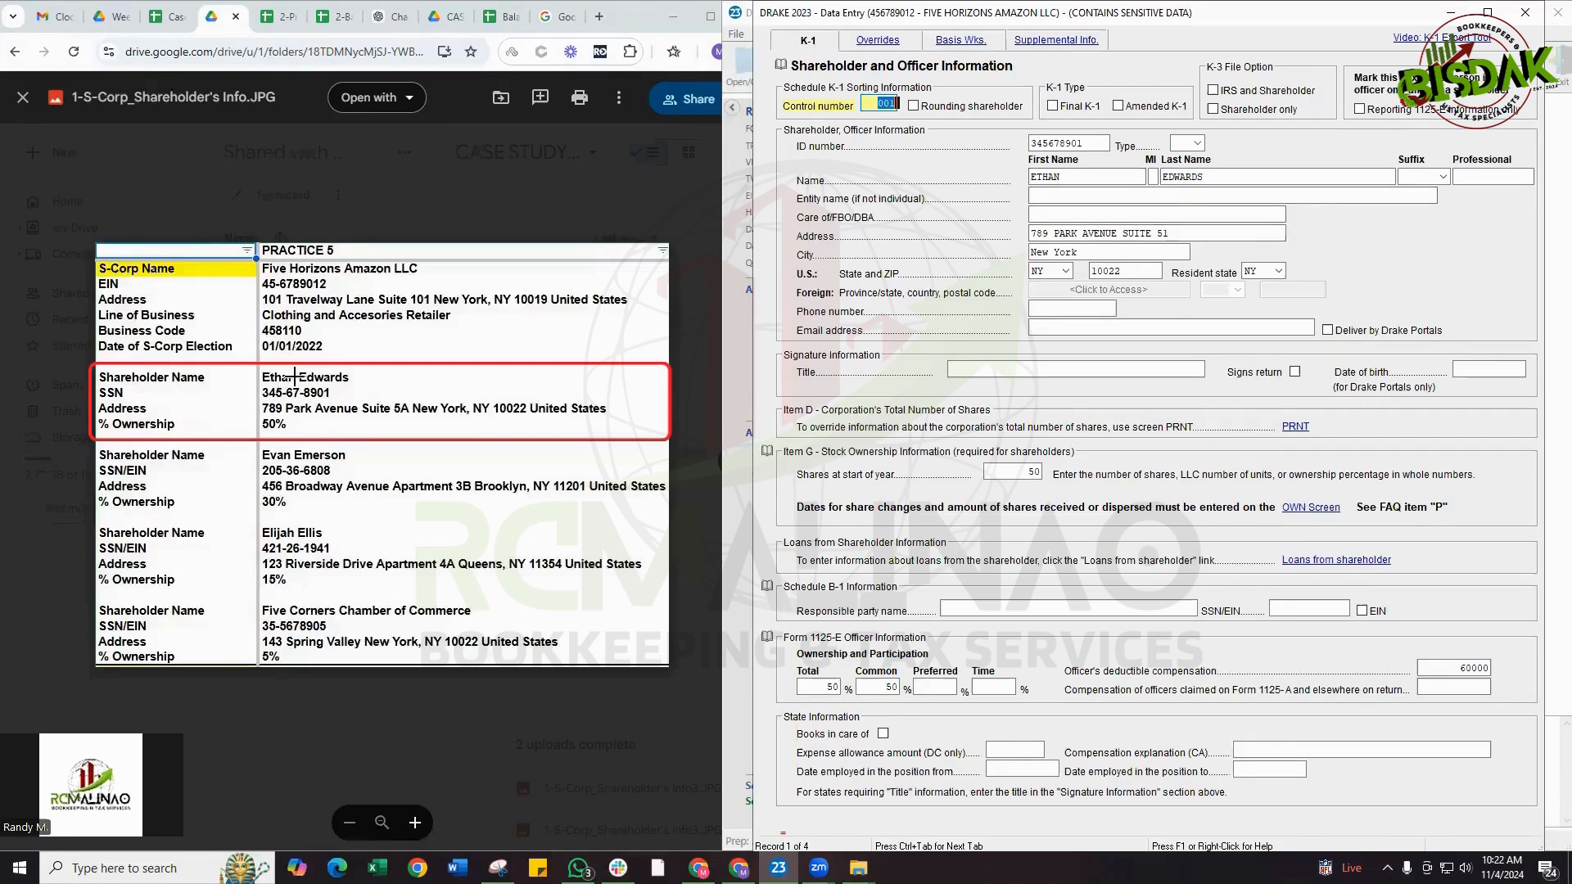
left_click(873, 104)
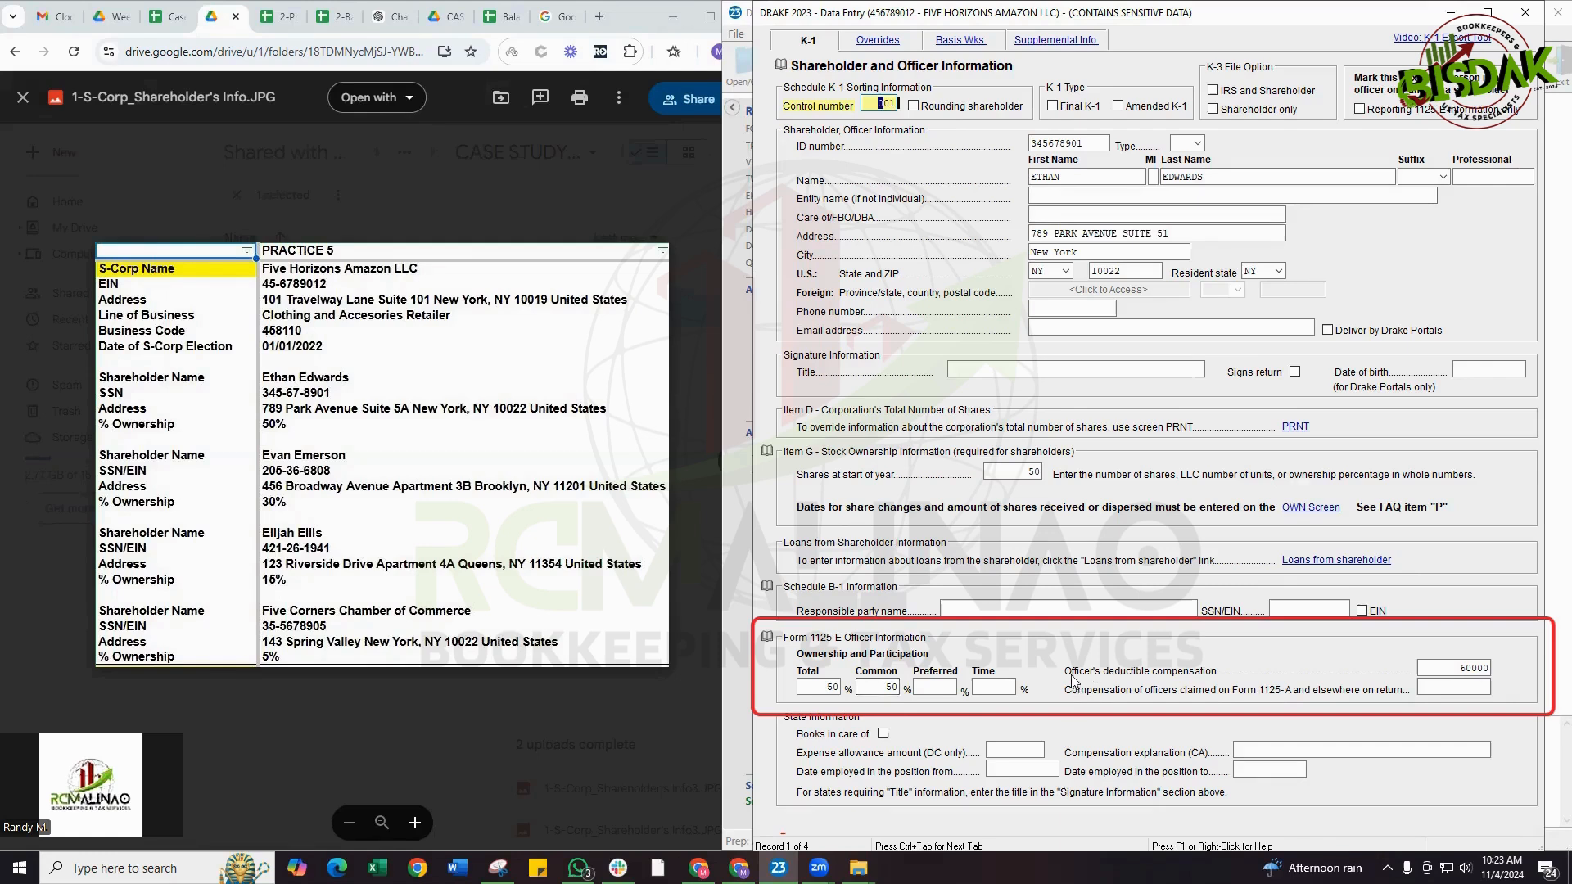
left_click(1464, 668)
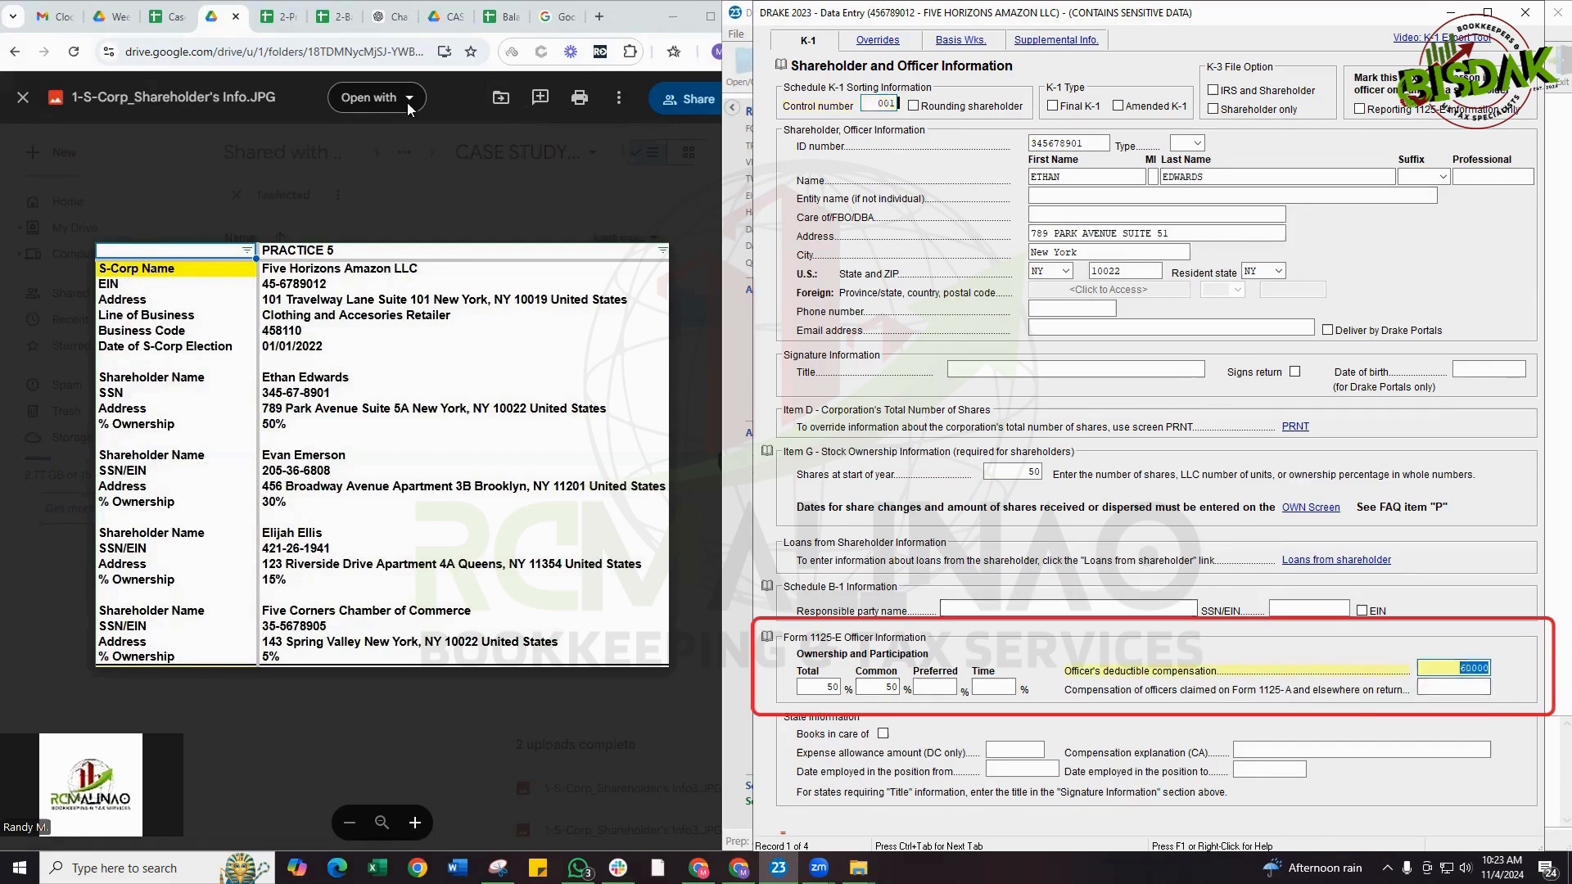
Compare the officer compensation with the 2023 Profit and Loss salaries and the officer's W-2 form, returning to the shareholder info image
left_click(279, 23)
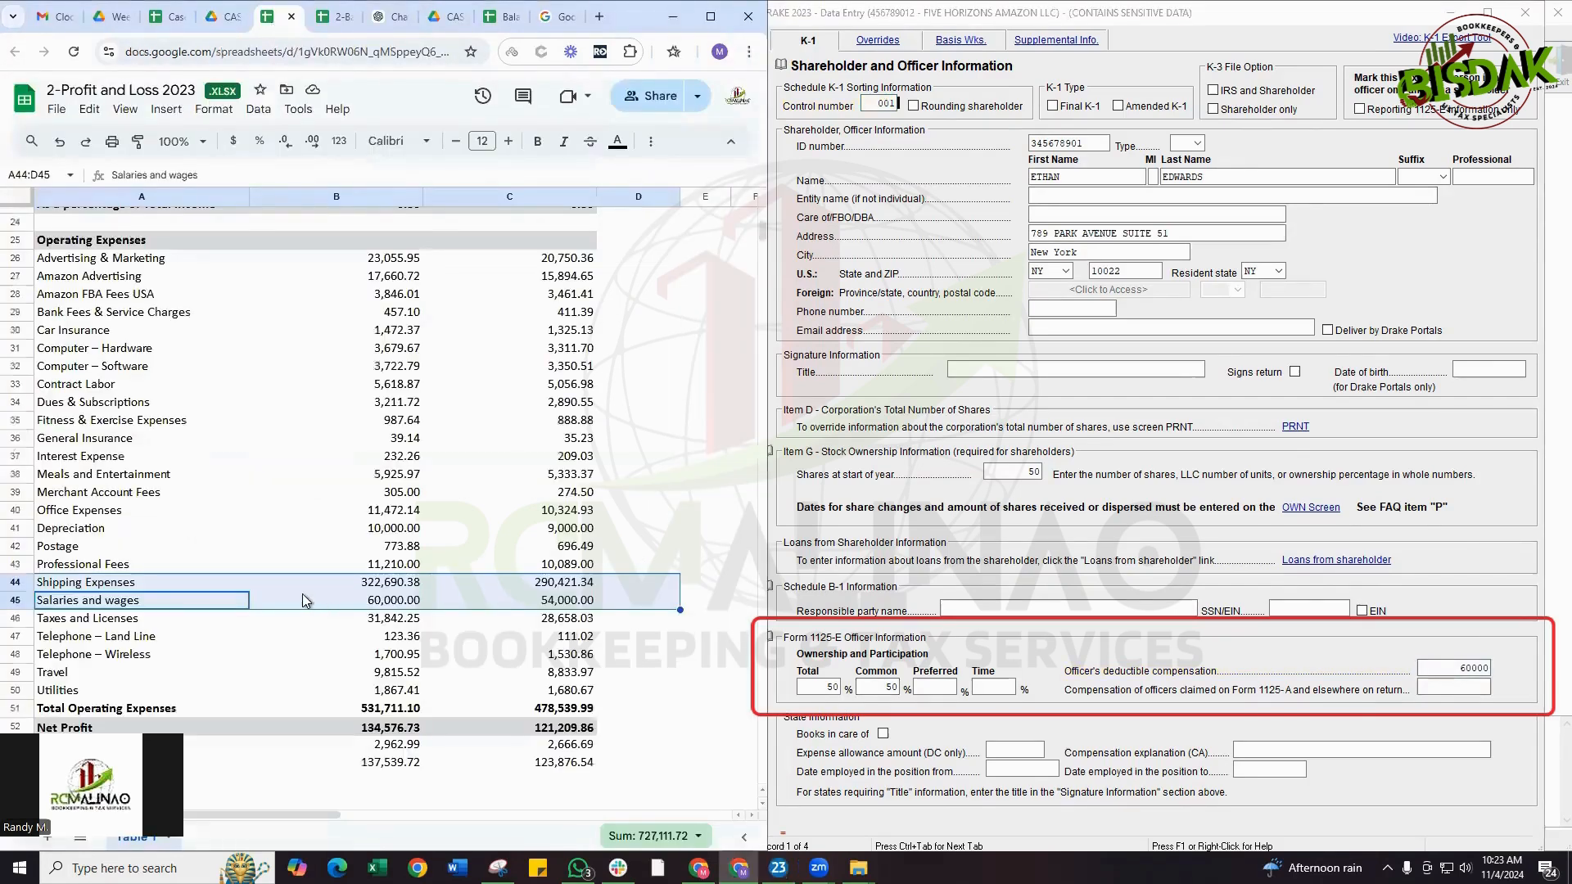
left_click(223, 18)
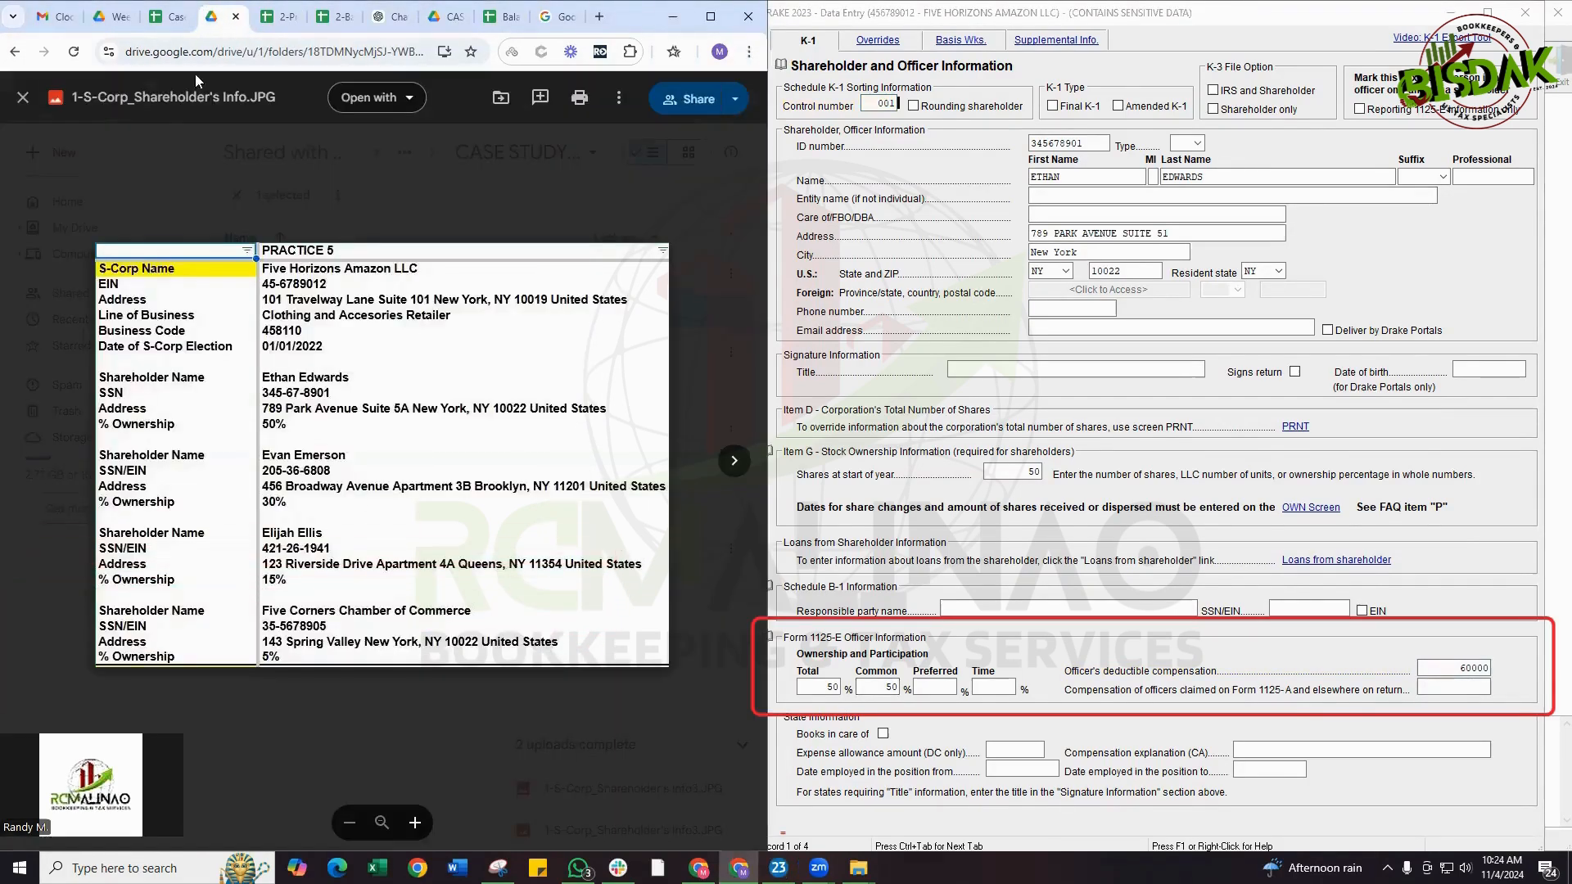
left_click(352, 214)
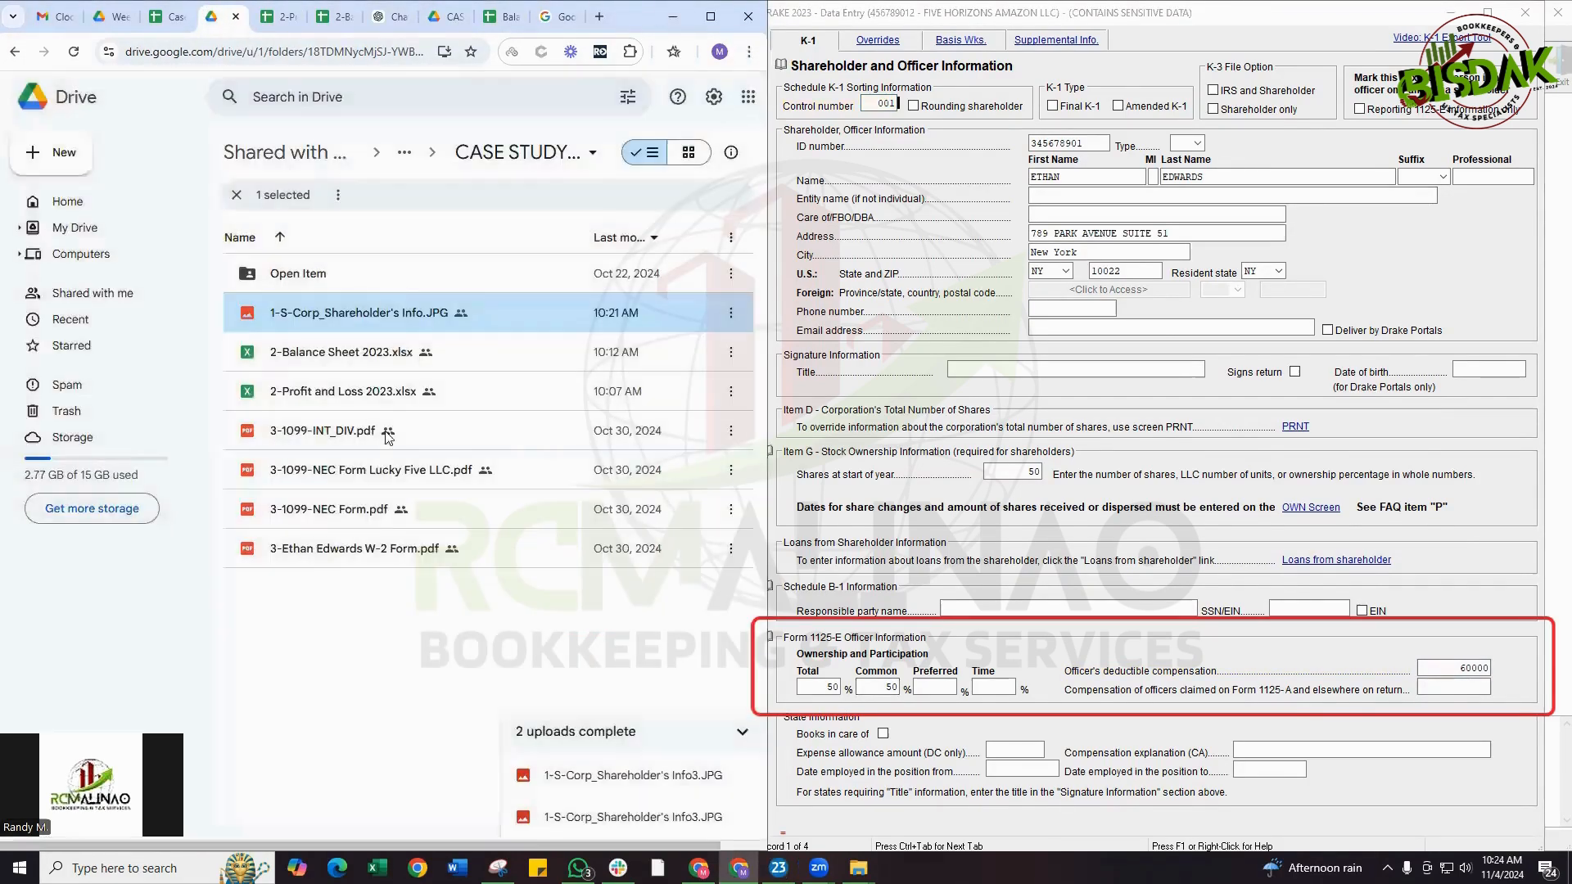
double_click(342, 554)
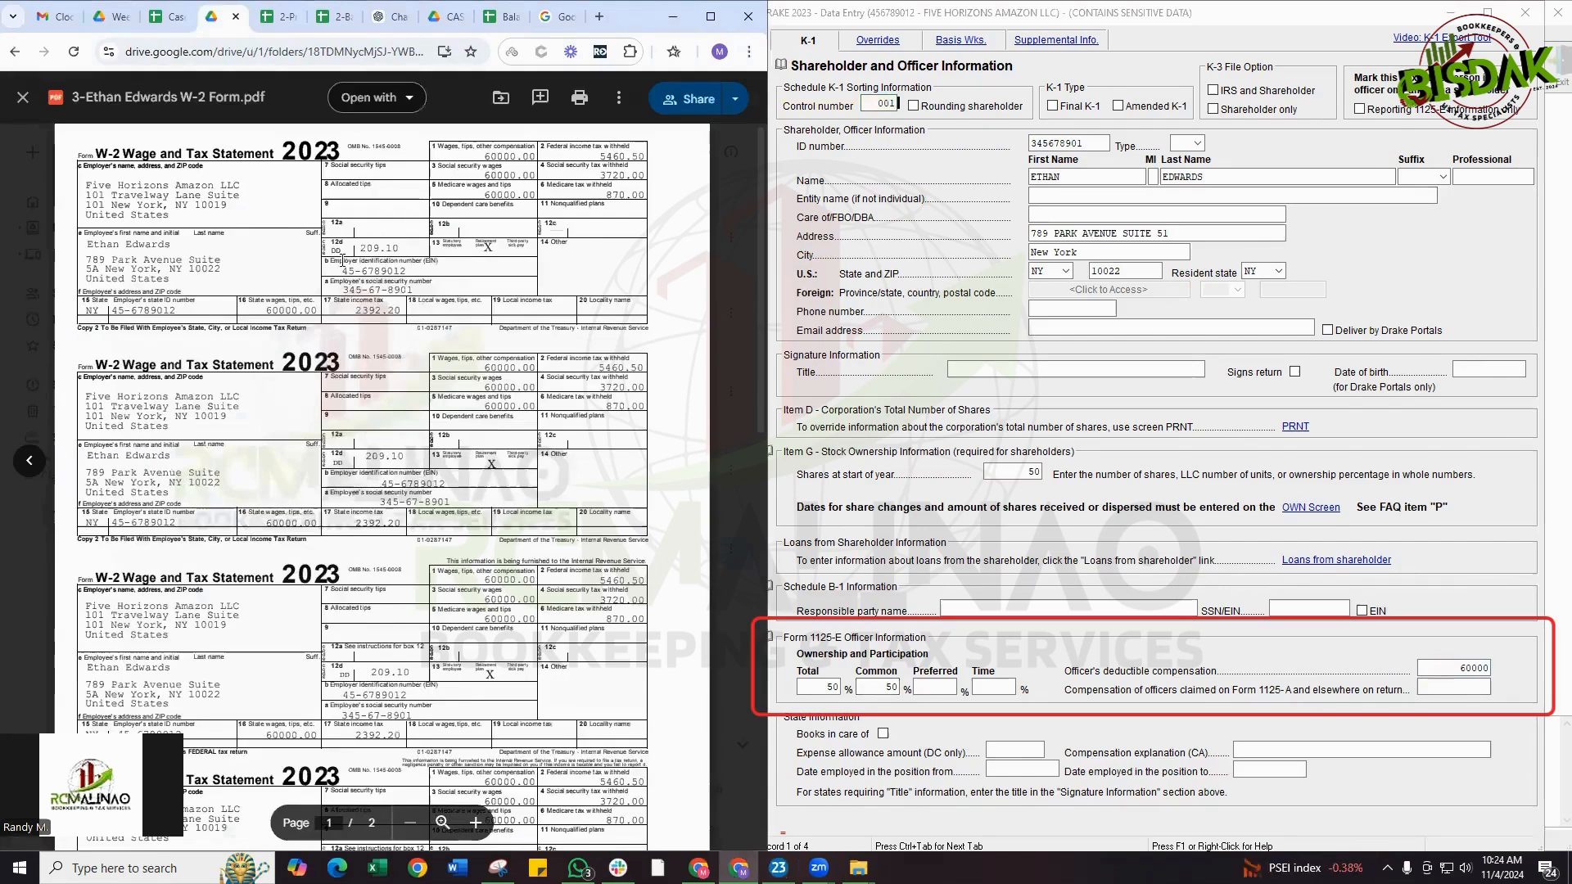
left_click(23, 104)
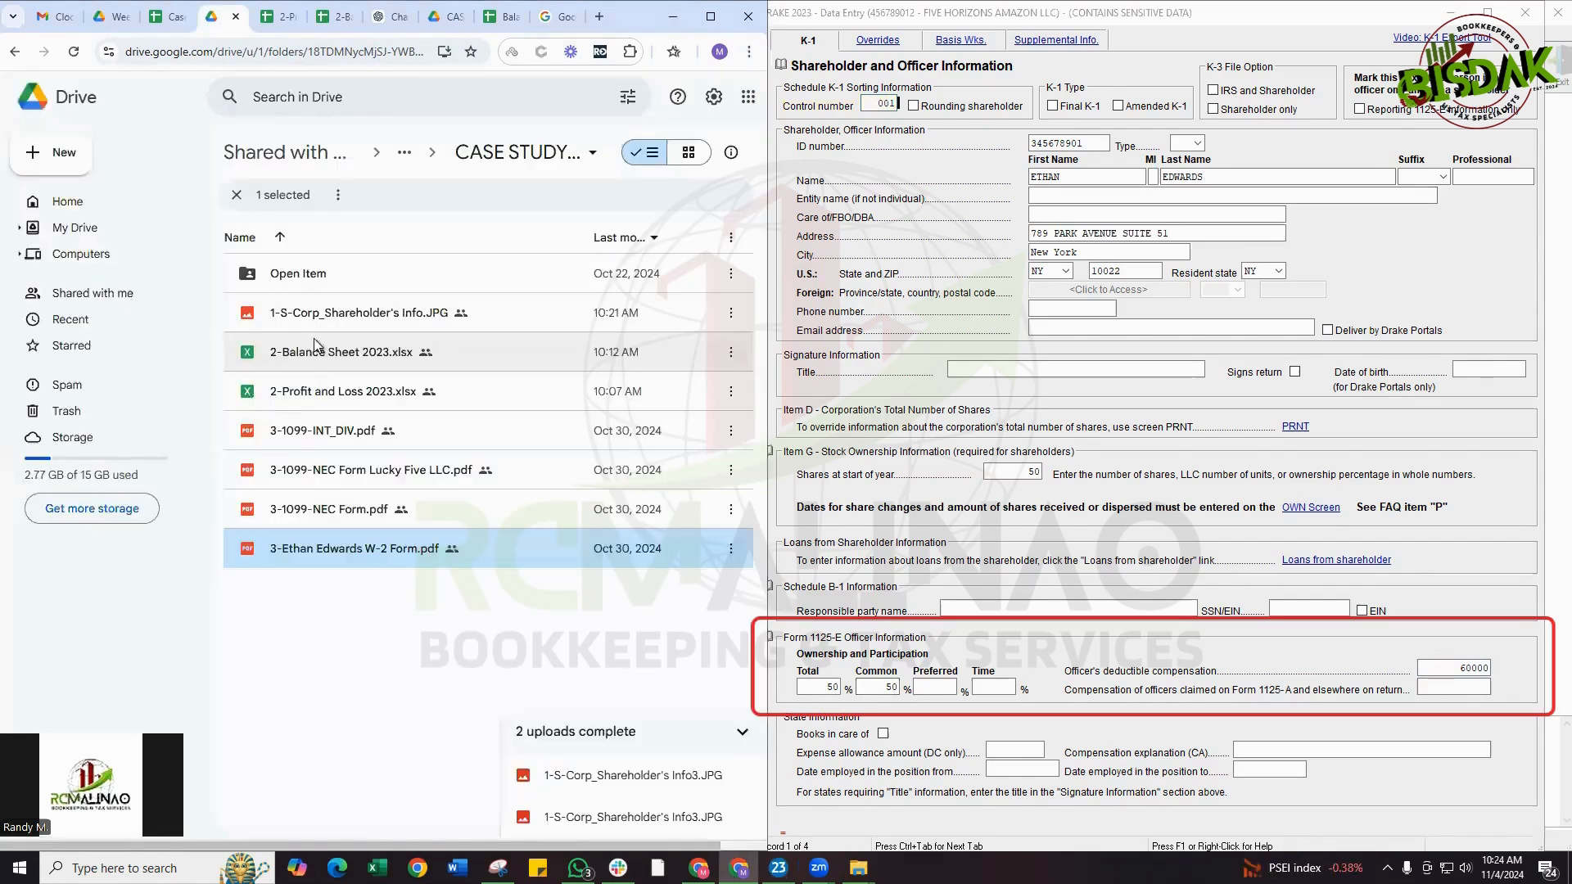
left_click(304, 319)
double_click(304, 319)
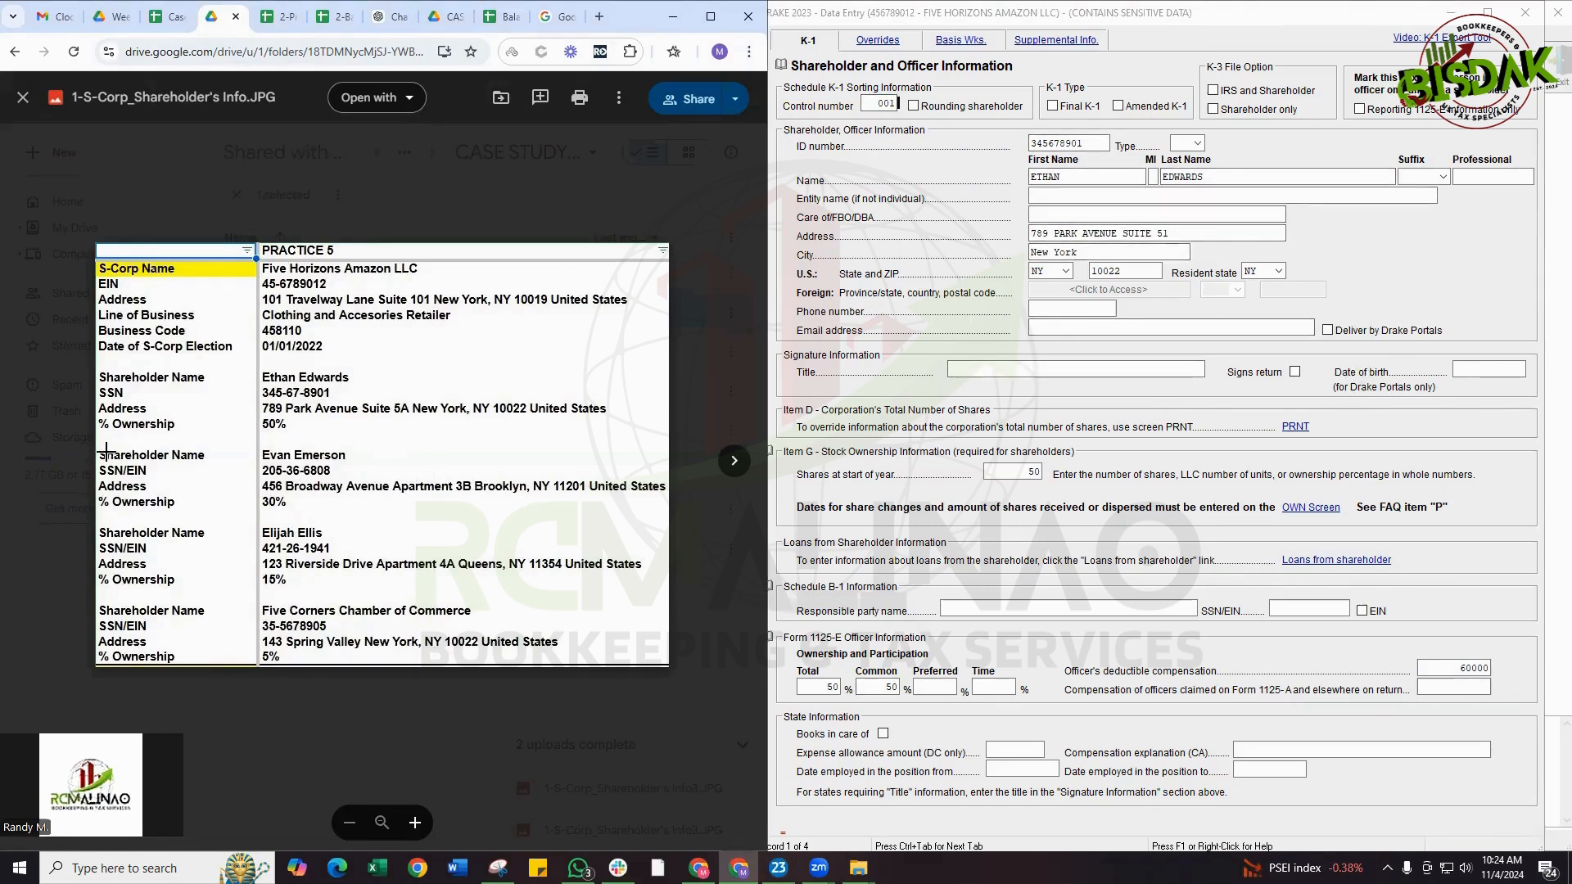
Go to the second shareholder's record and check its details against the 30% shareholder in the info image
mouse_move(90, 435)
left_mouse_down()
mouse_move(674, 475)
mouse_move(676, 521)
left_mouse_up()
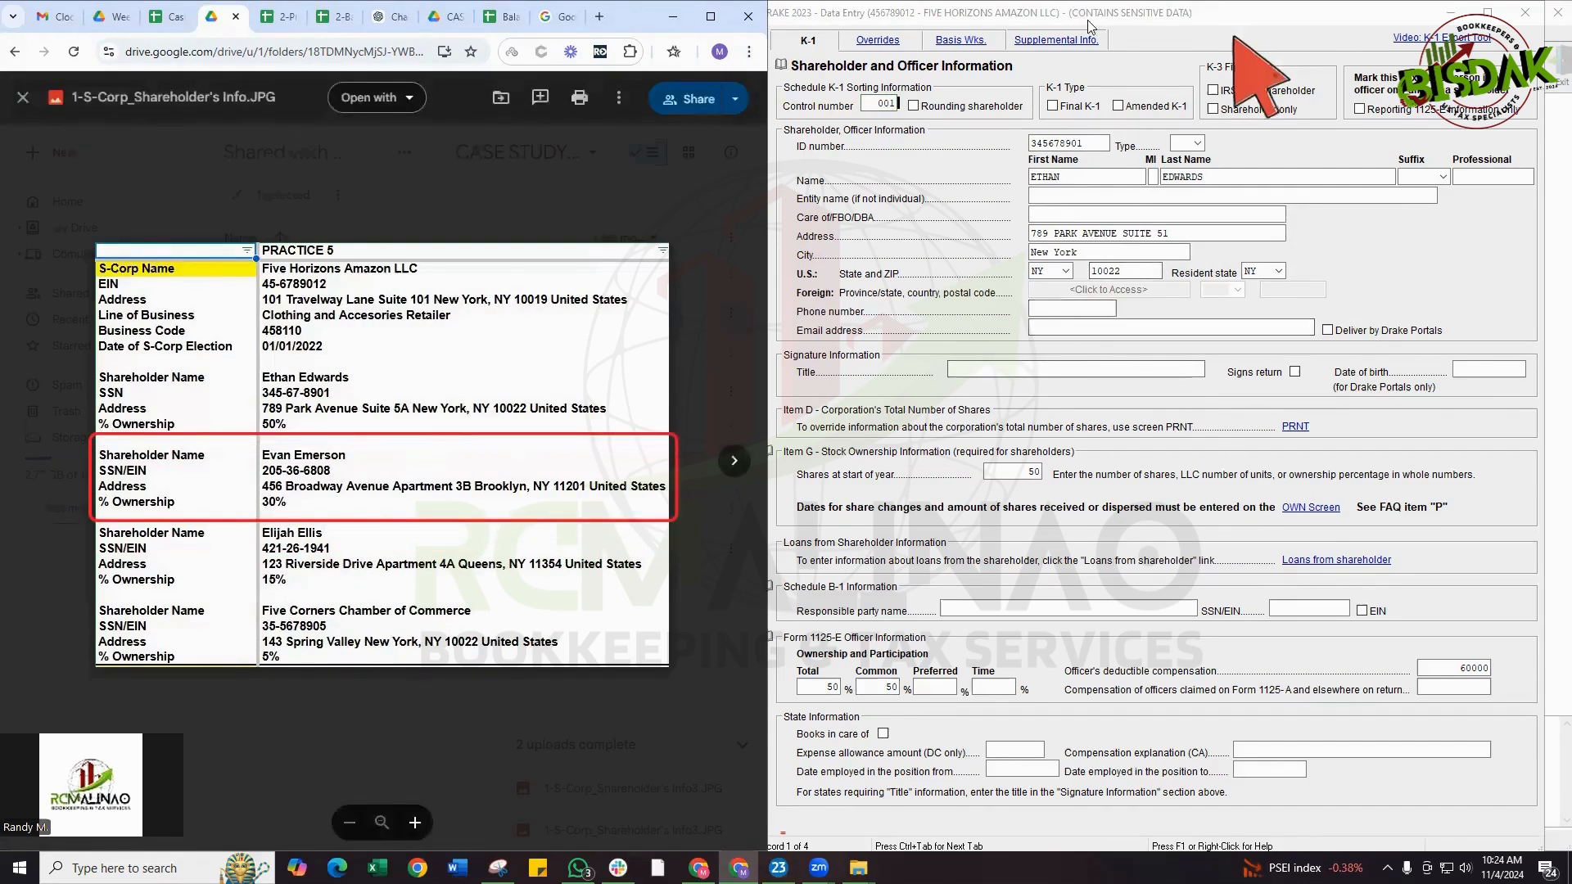
mouse_move(1077, 9)
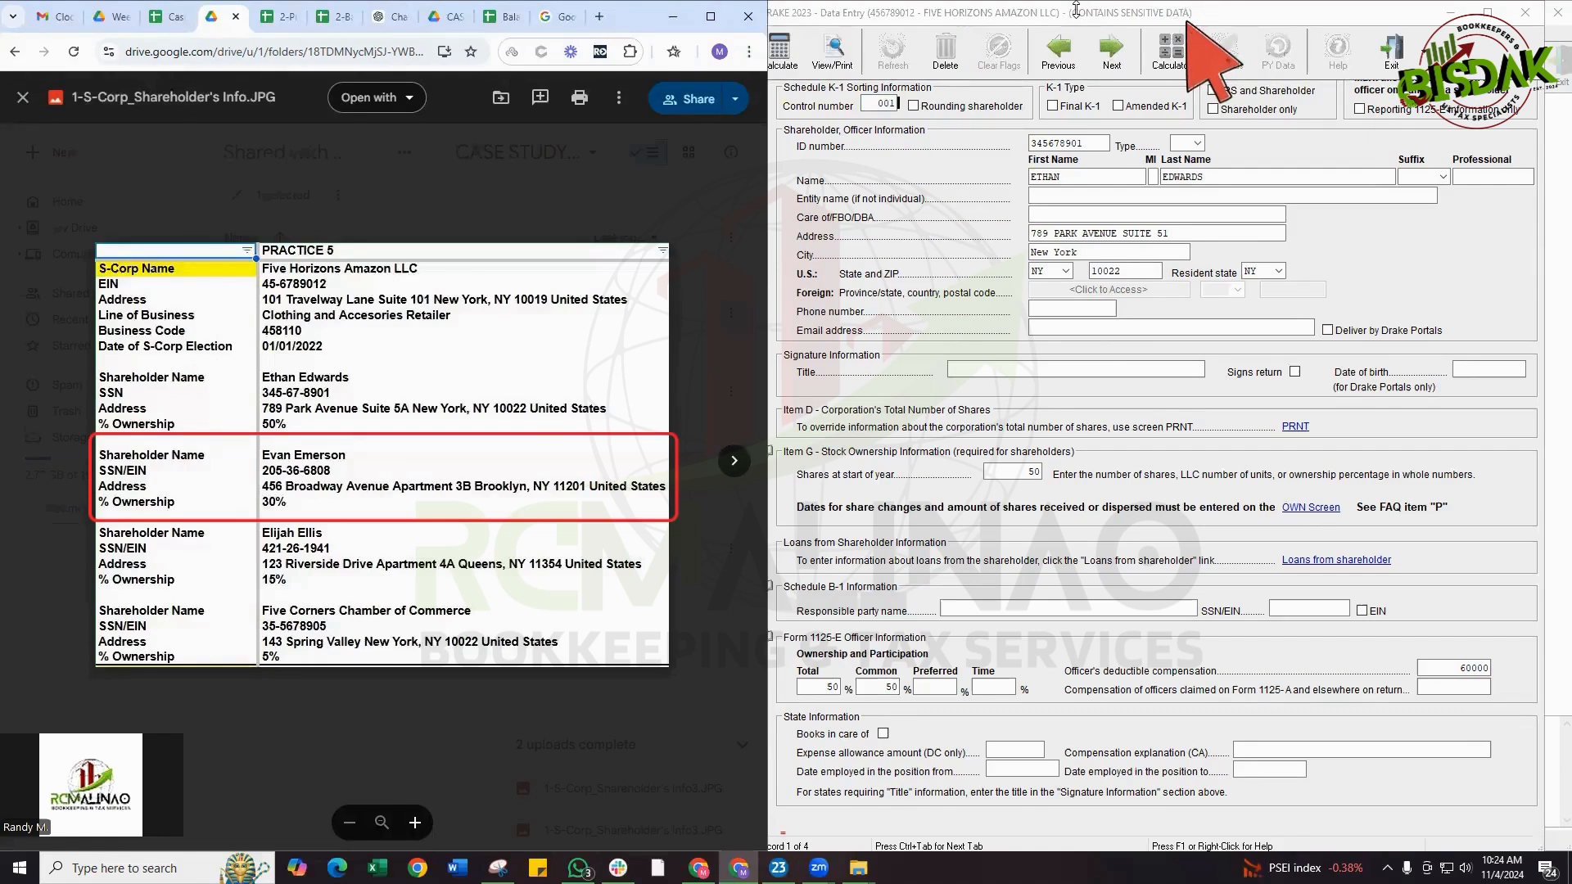
left_click(1101, 63)
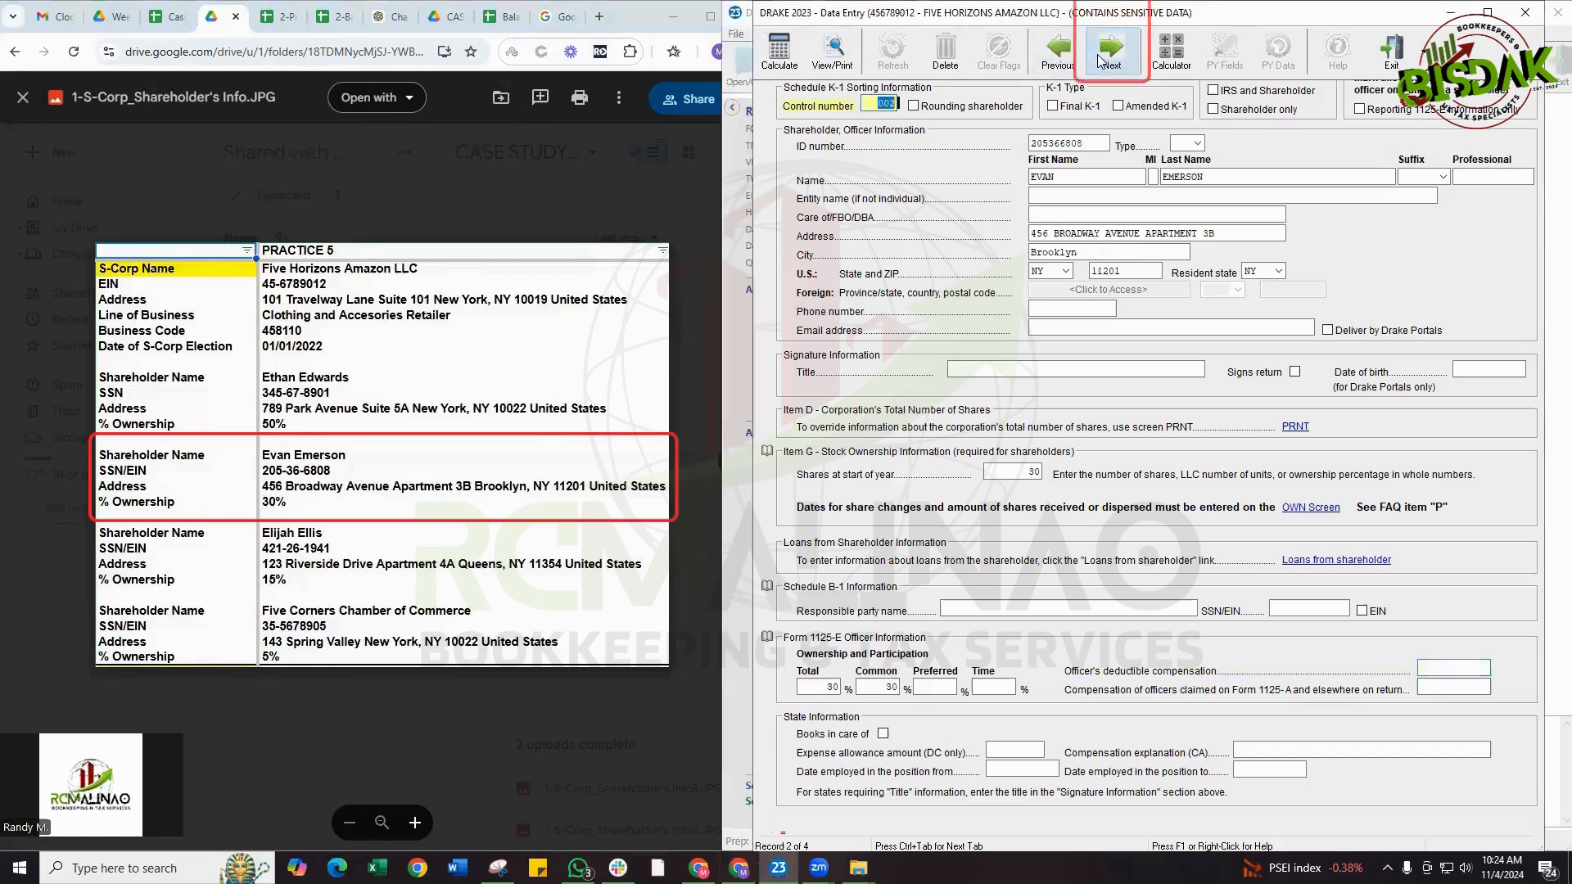
left_click(1101, 63)
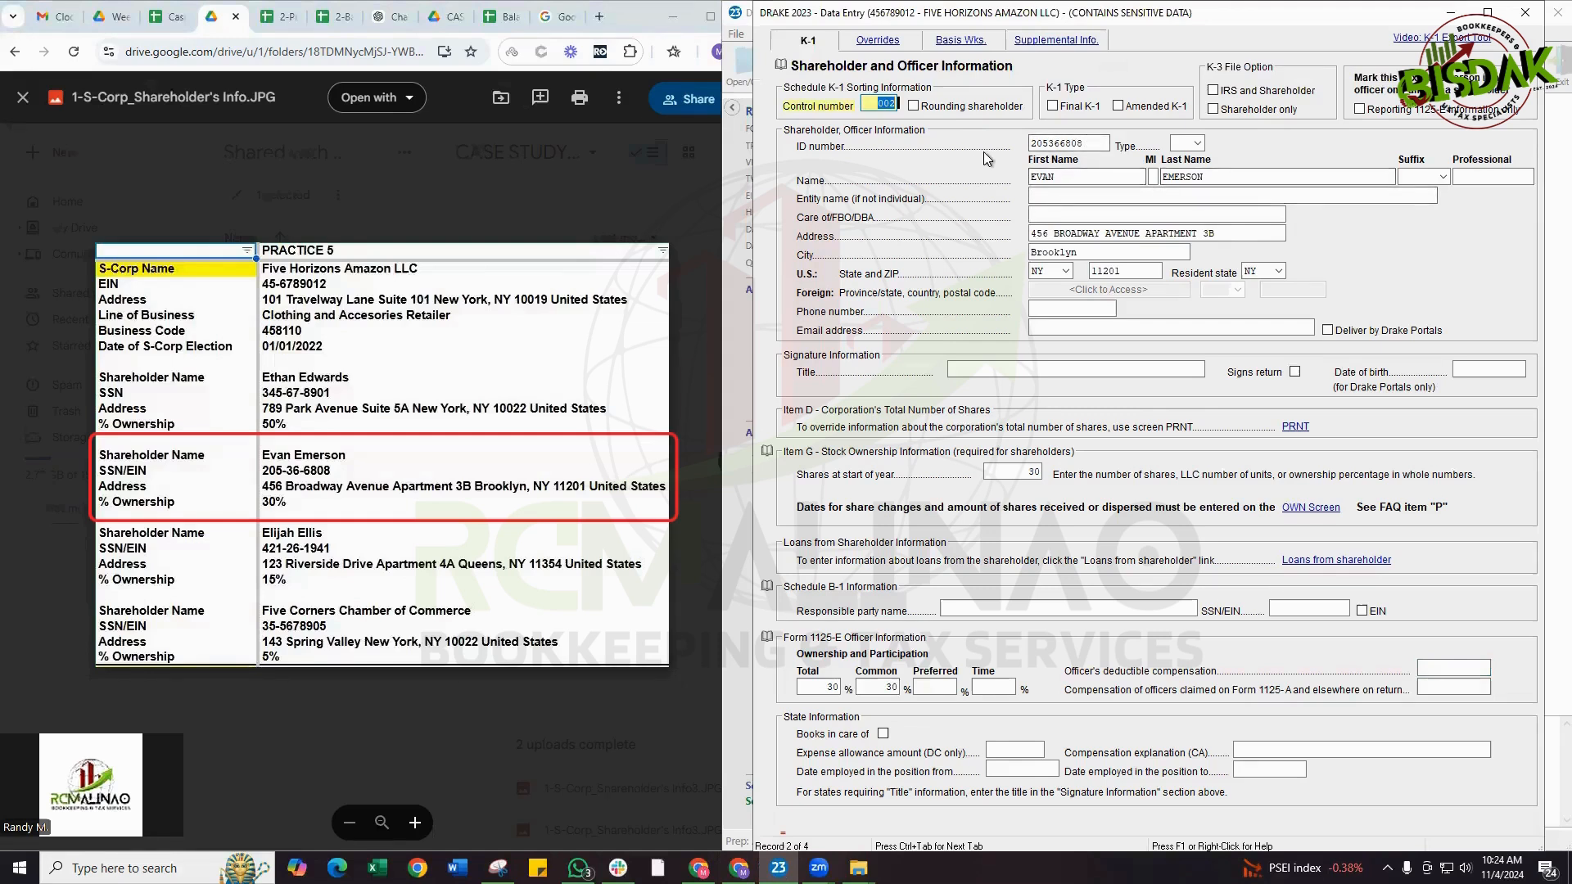
left_click(1032, 145)
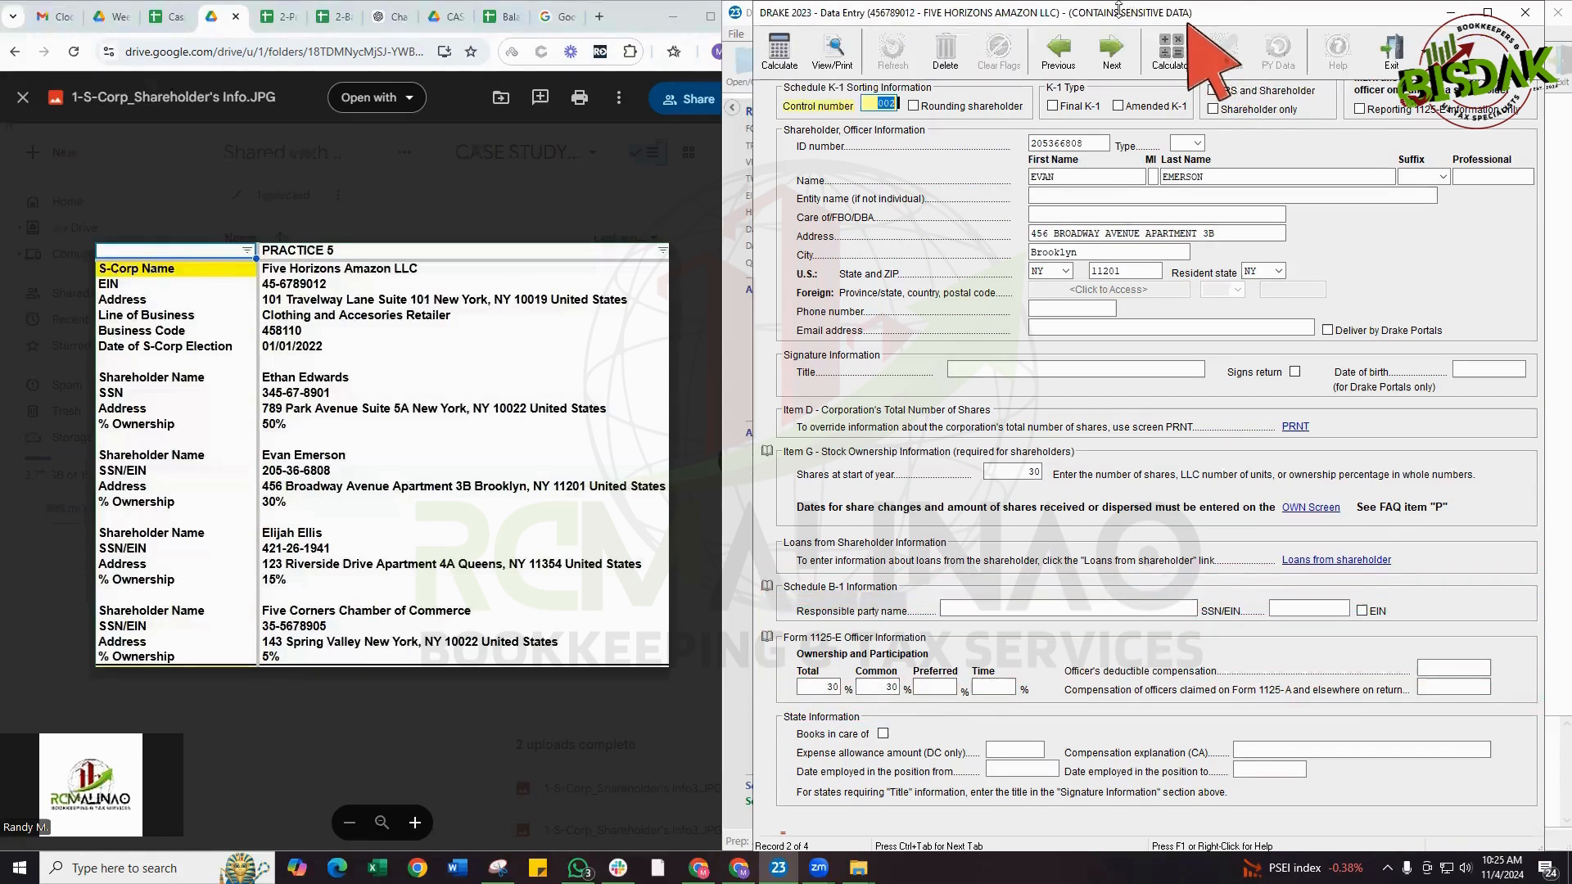
Go to the third shareholder's record and check its shares at start of year and its total and common ownership percentages
left_click(1112, 55)
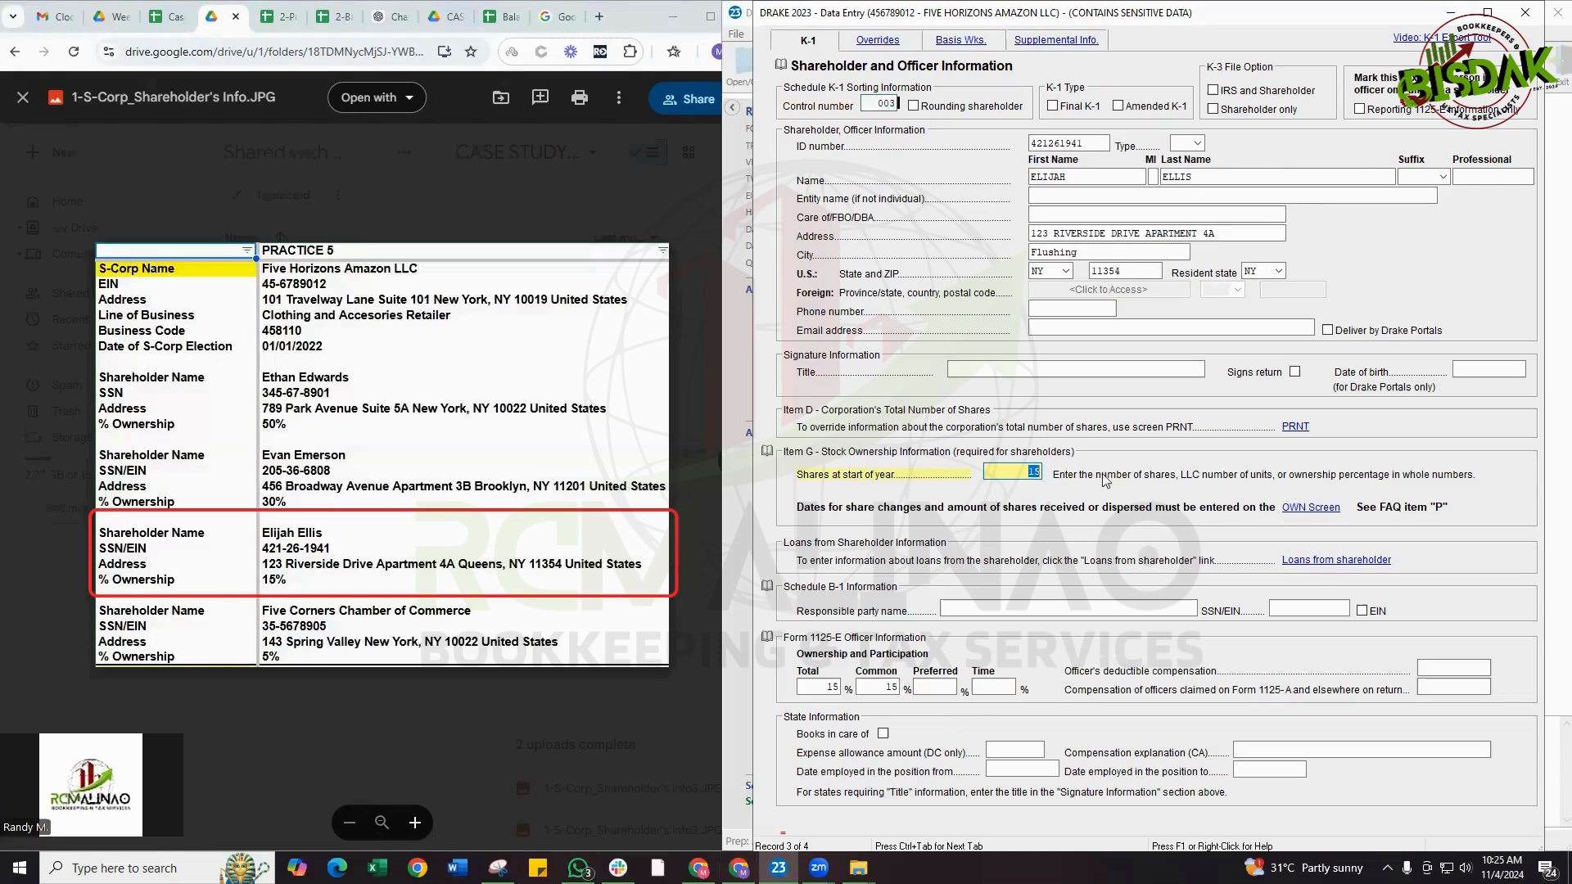
left_click(833, 686)
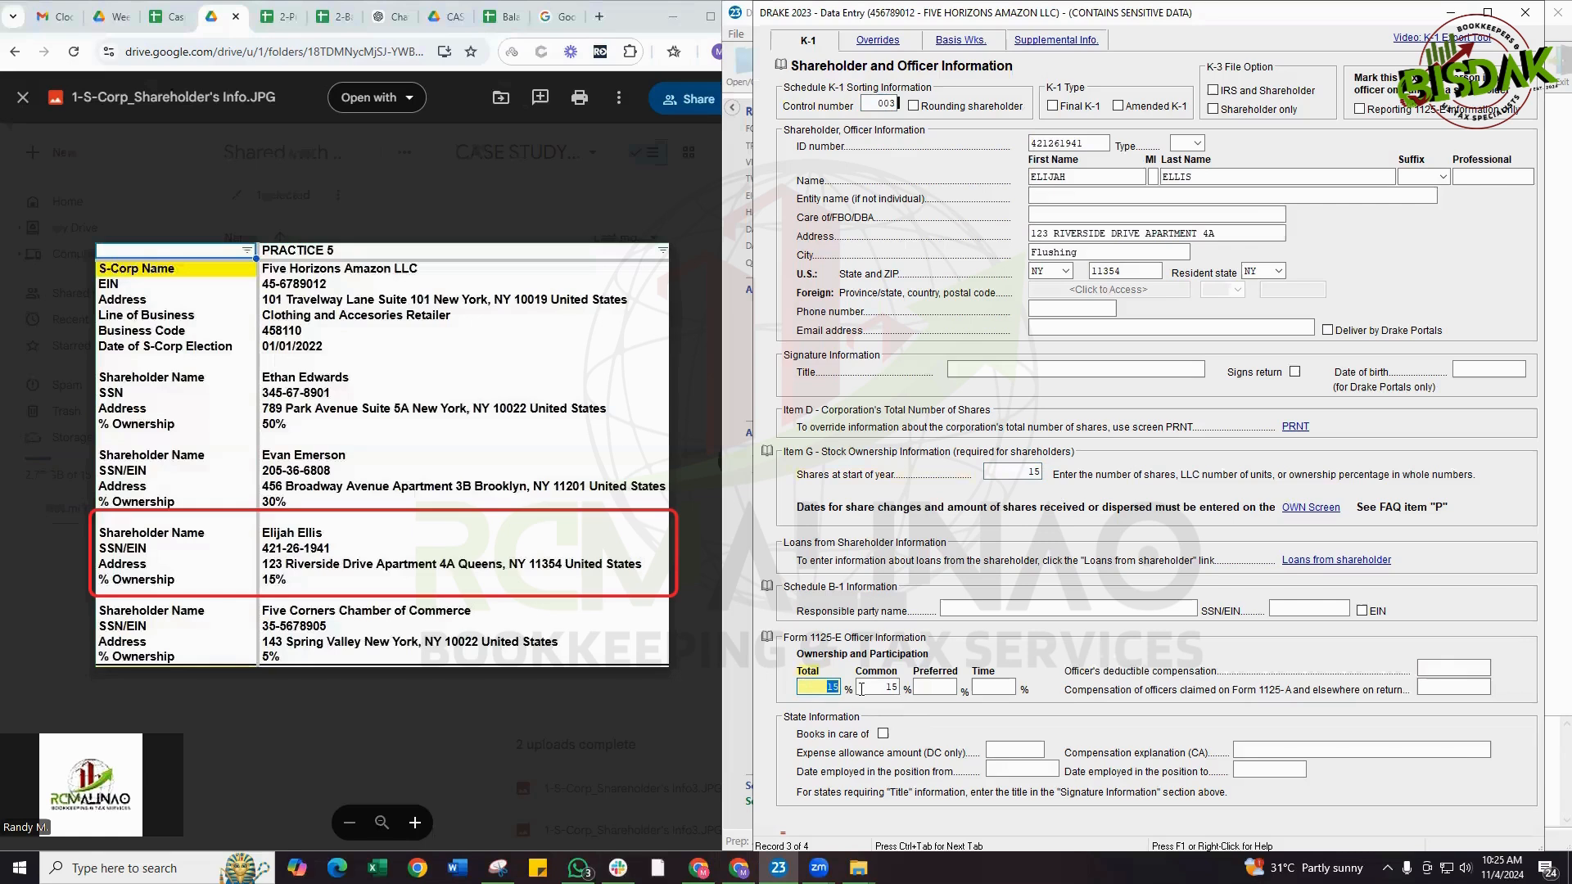
left_click(863, 687)
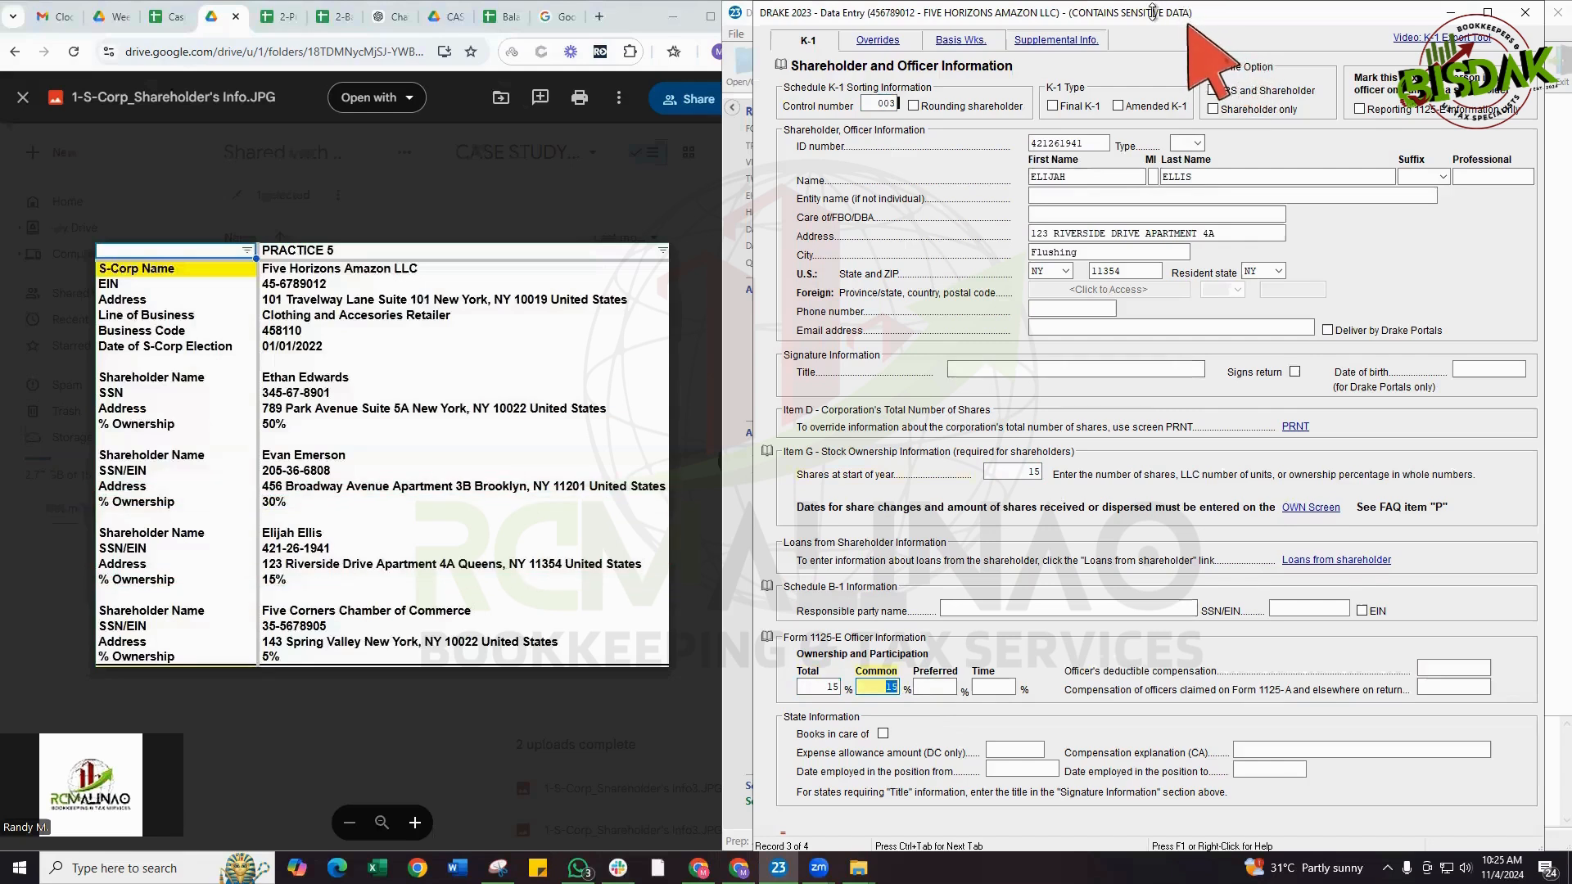
Go to the Five Corners Chamber of Commerce record and examine the available shareholder type options
mouse_move(1143, 8)
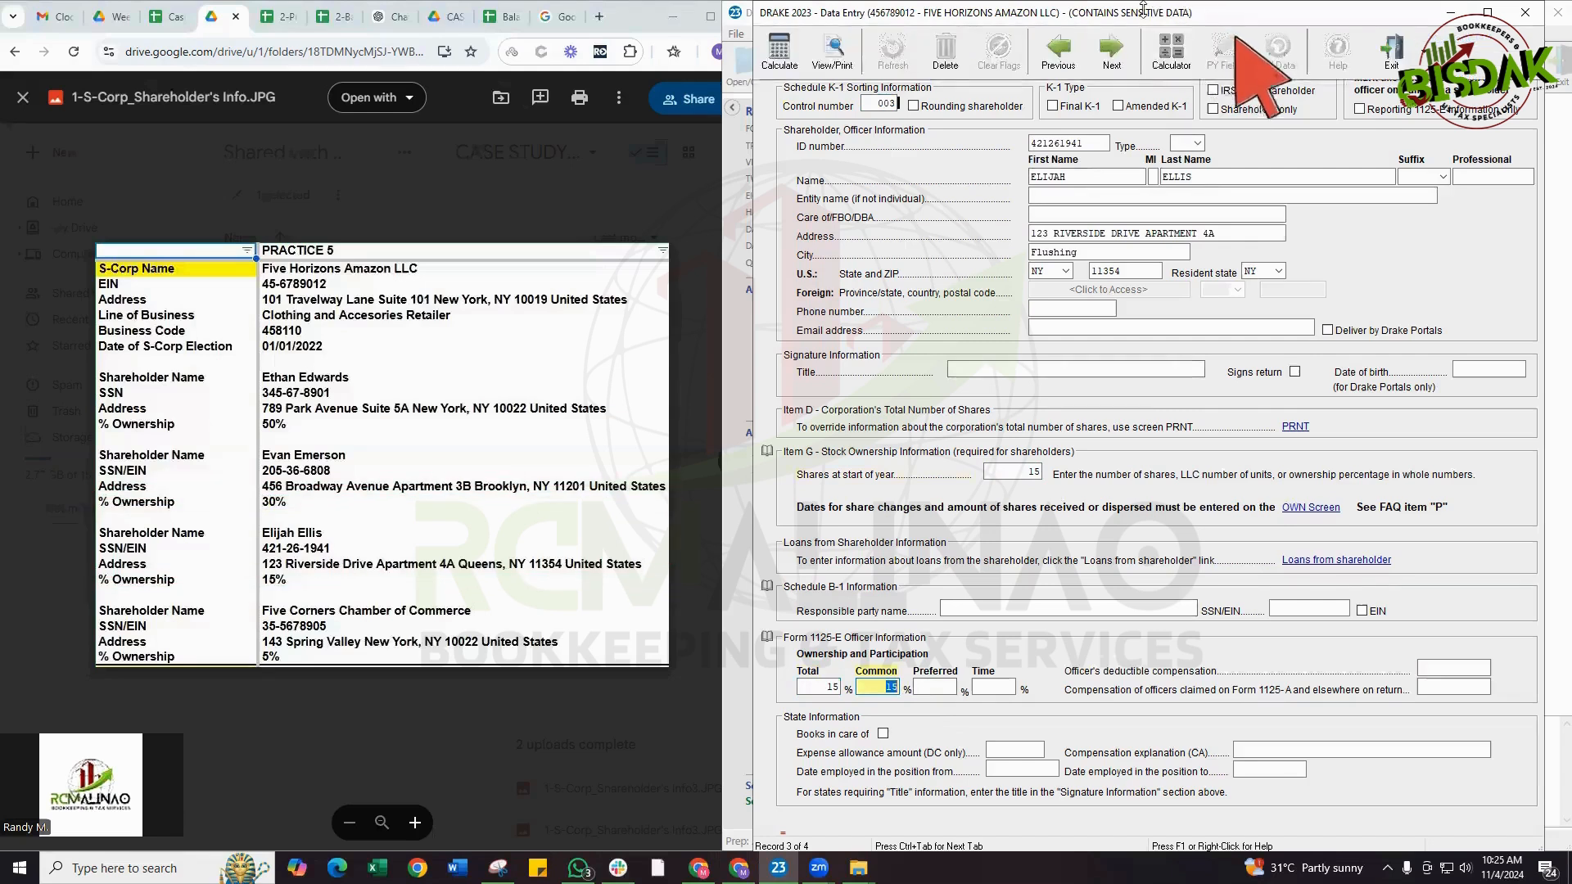
left_click(1120, 56)
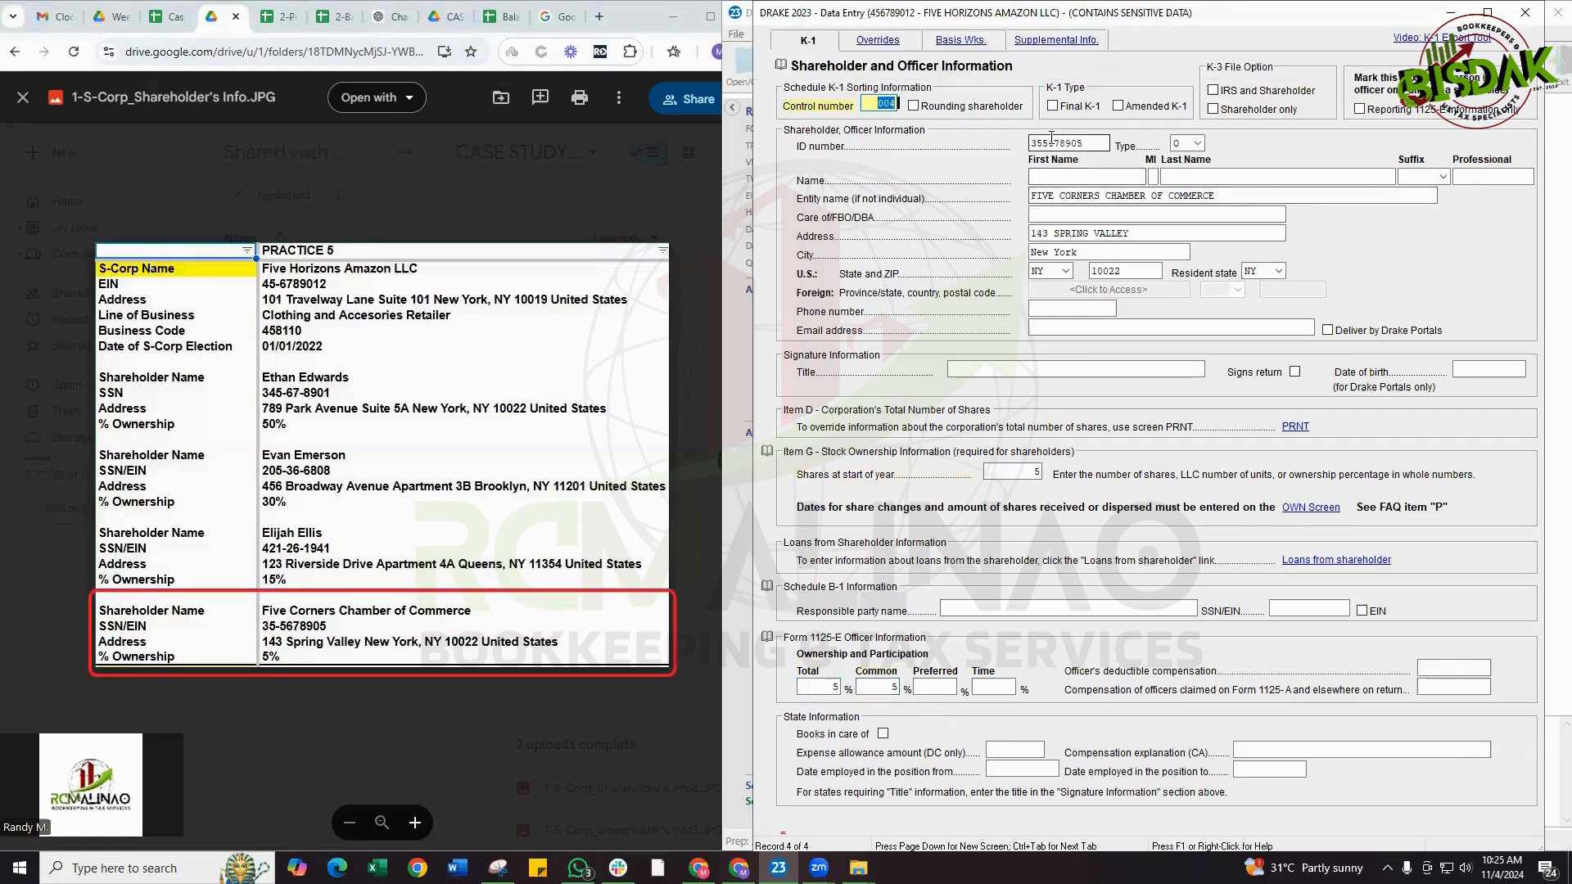
left_click(1068, 194)
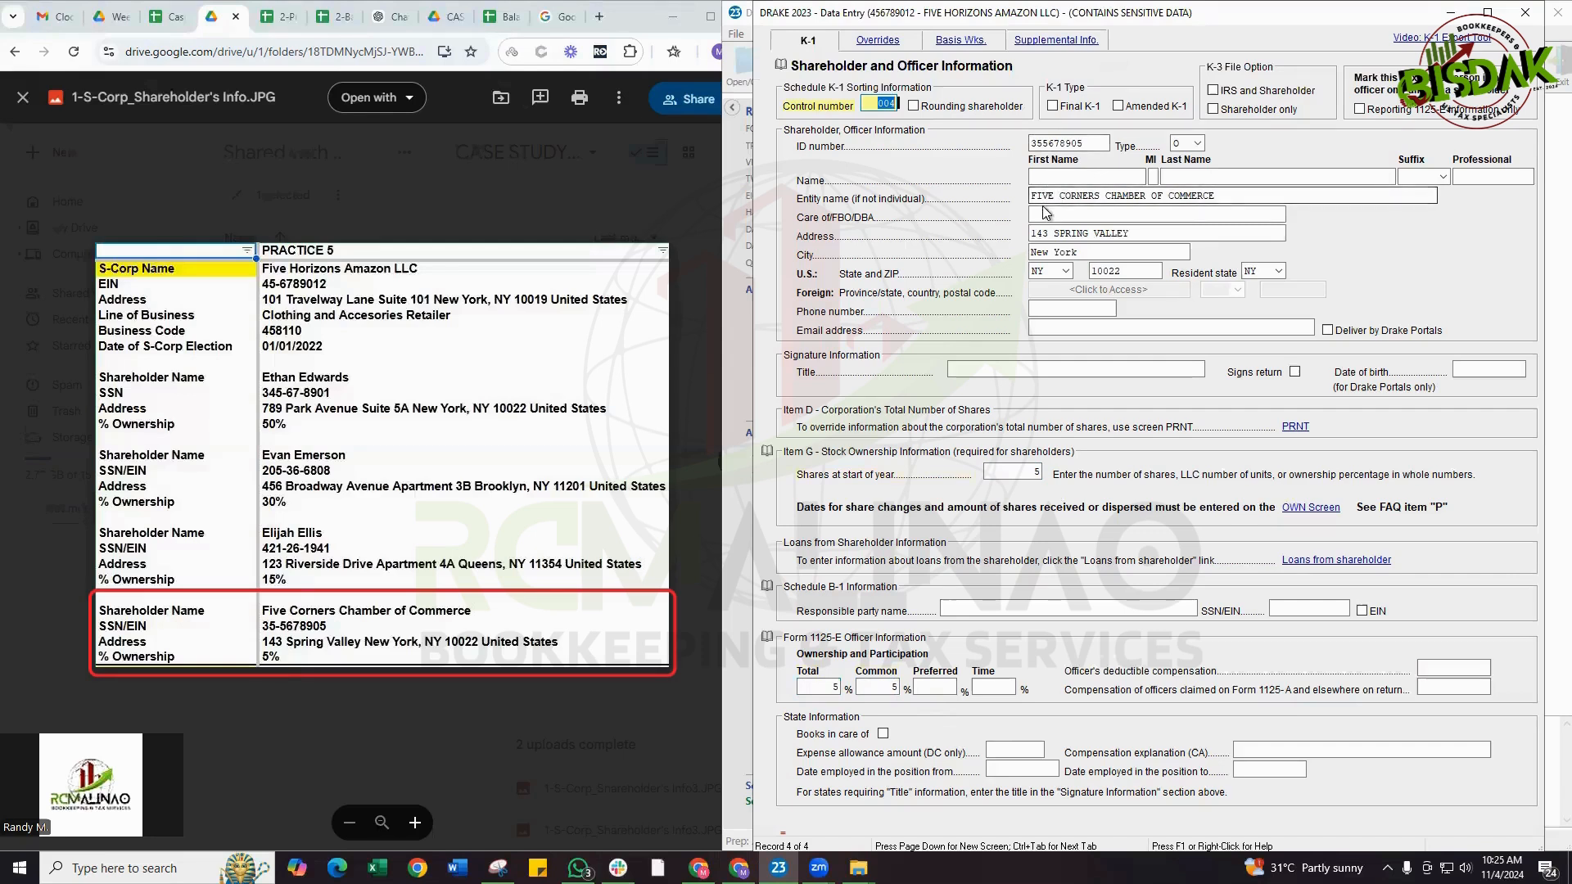
key("Tab")
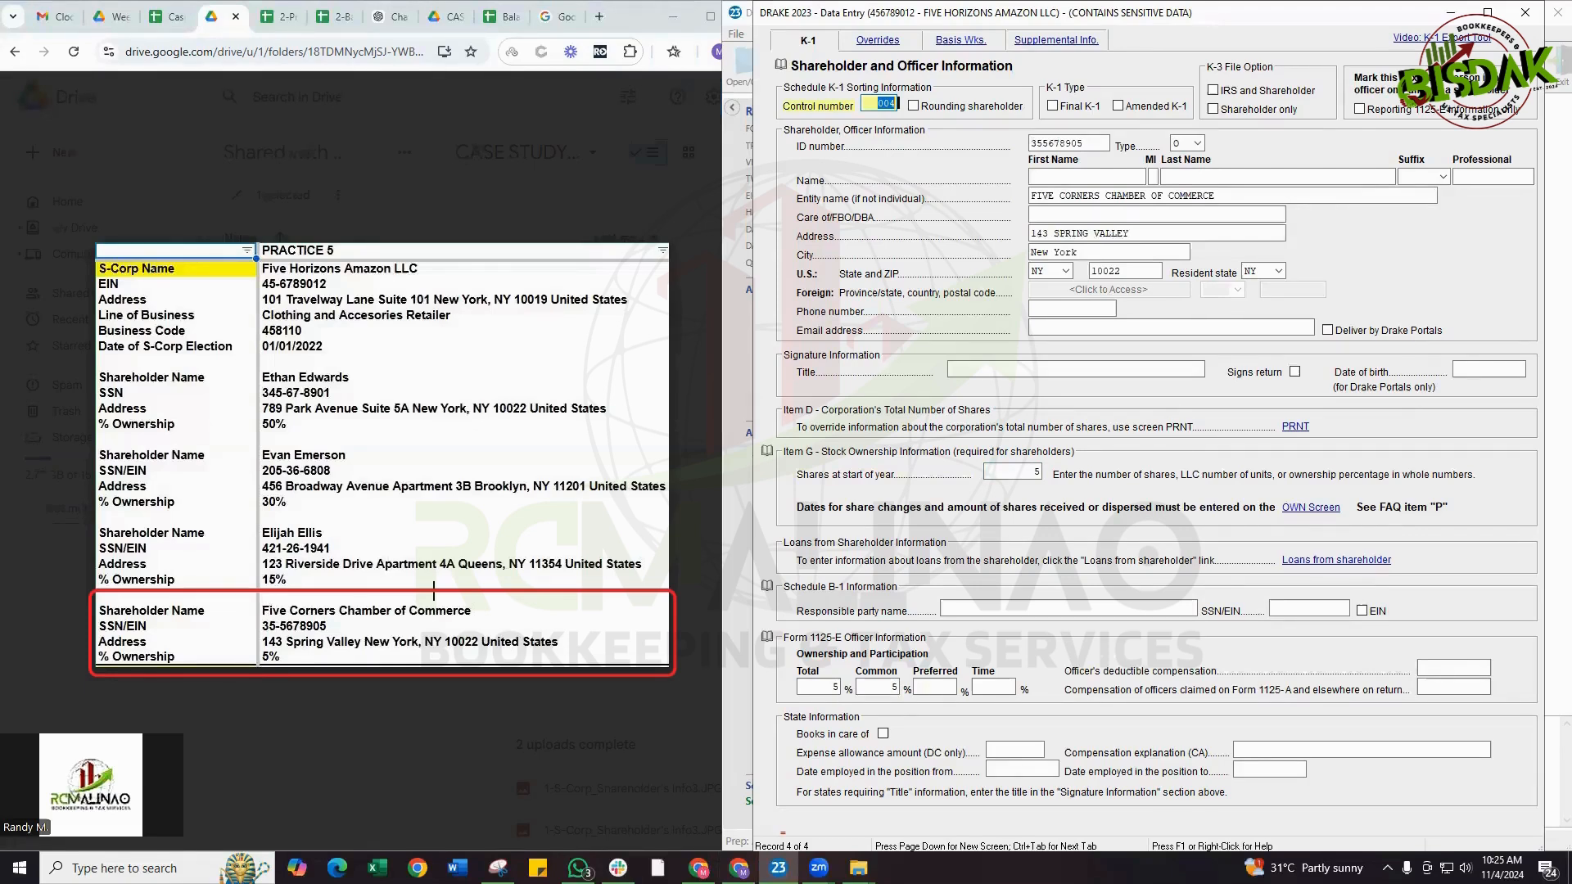
left_click(1198, 142)
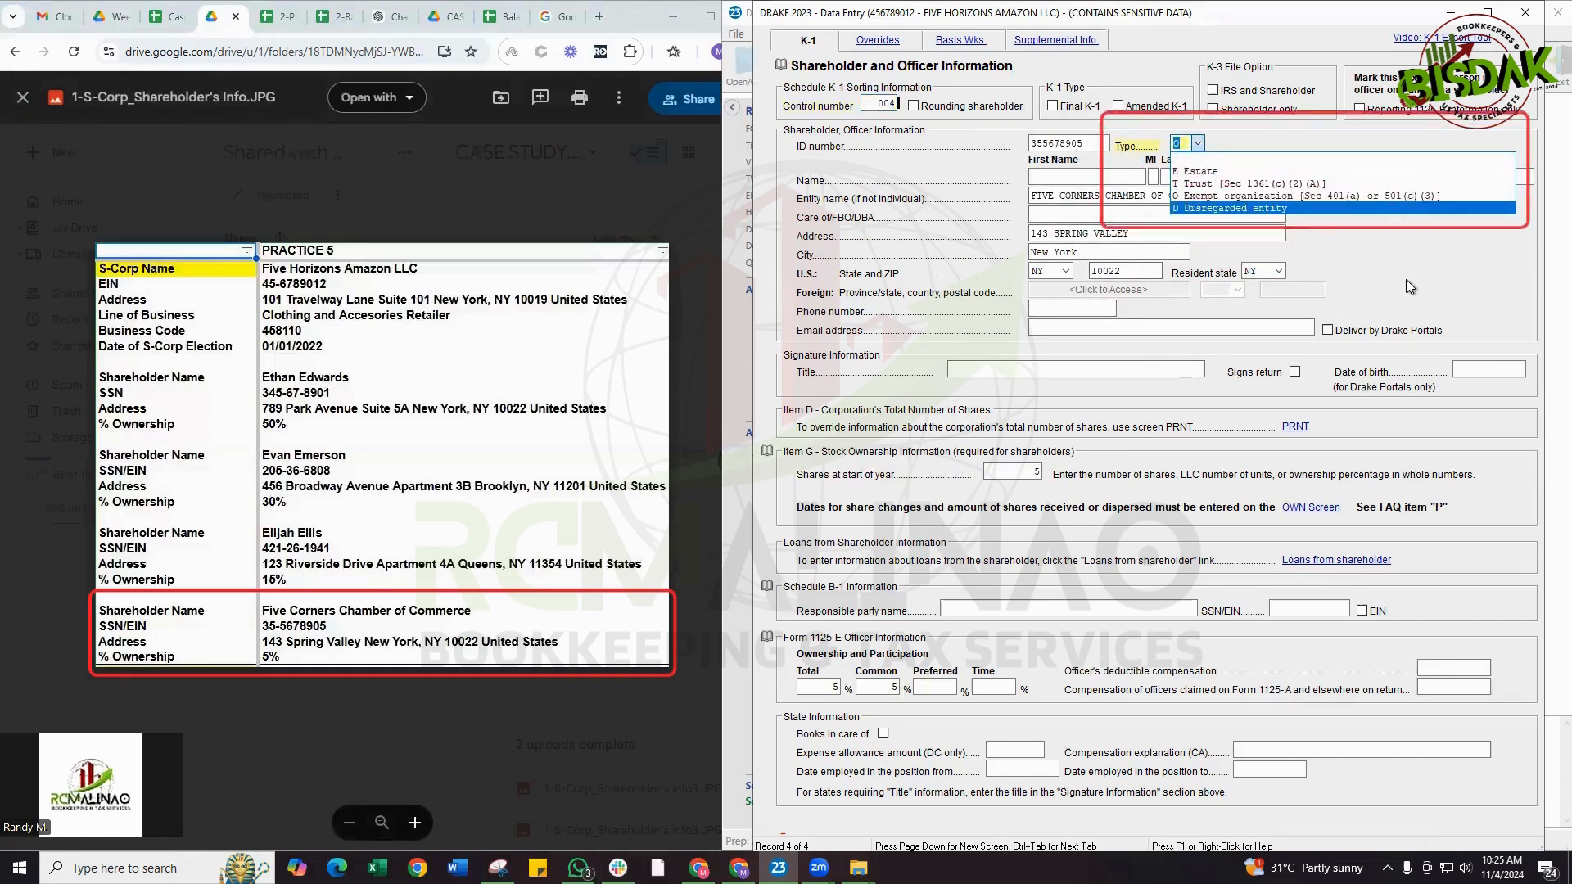
left_click(1374, 273)
Check the entity name, address, shares at start of year, and total and common ownership on the Five Corners Chamber of Commerce record
left_click_drag(1235, 198, 927, 197)
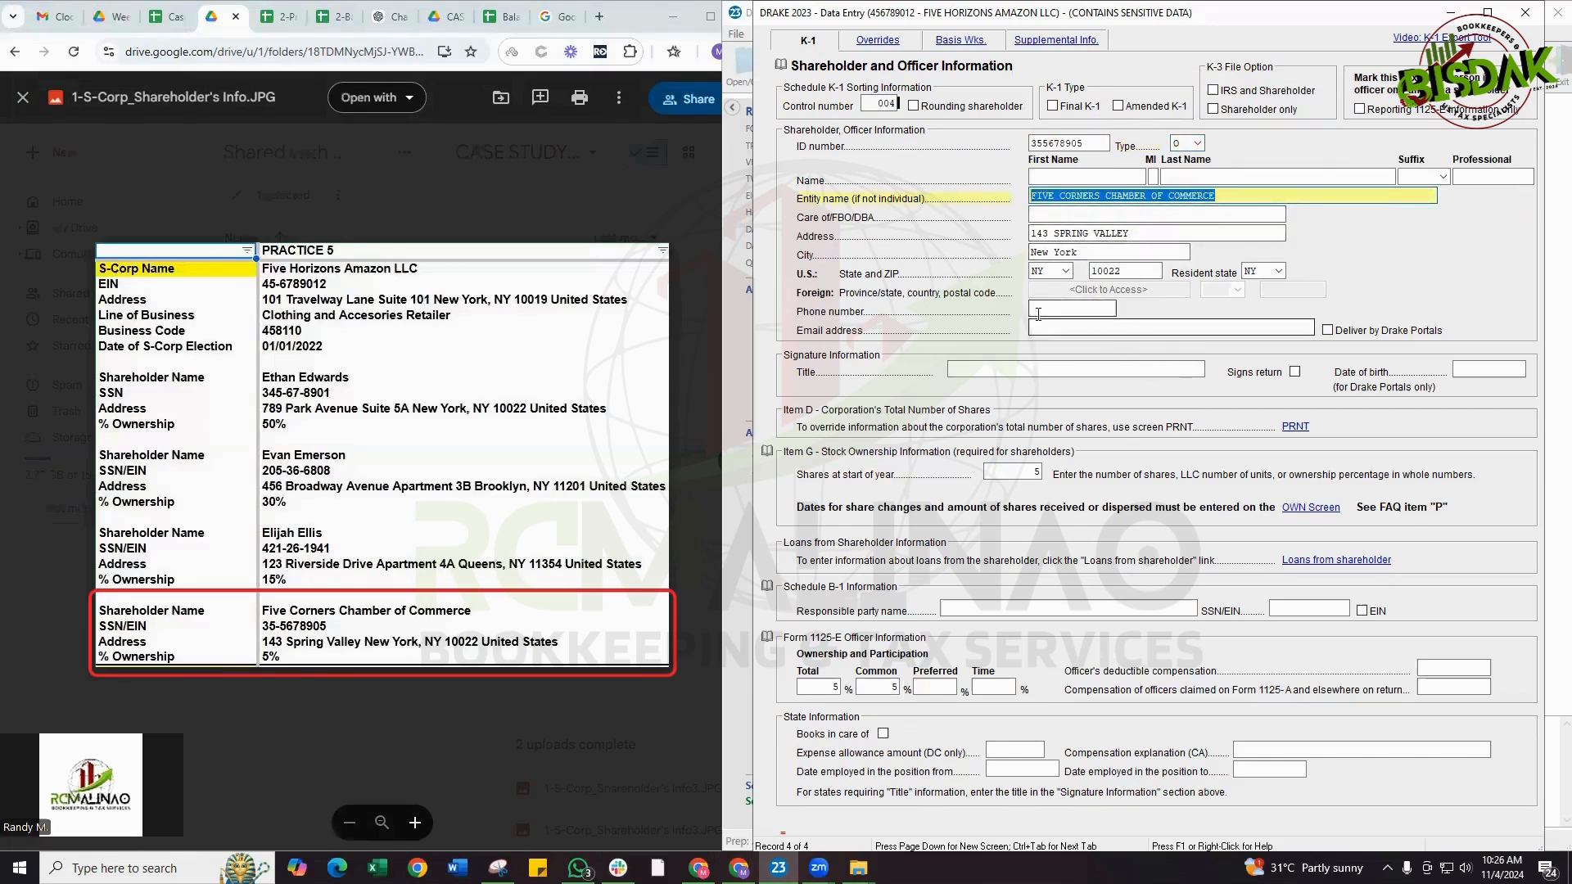
left_click(1082, 197)
left_click(1042, 234)
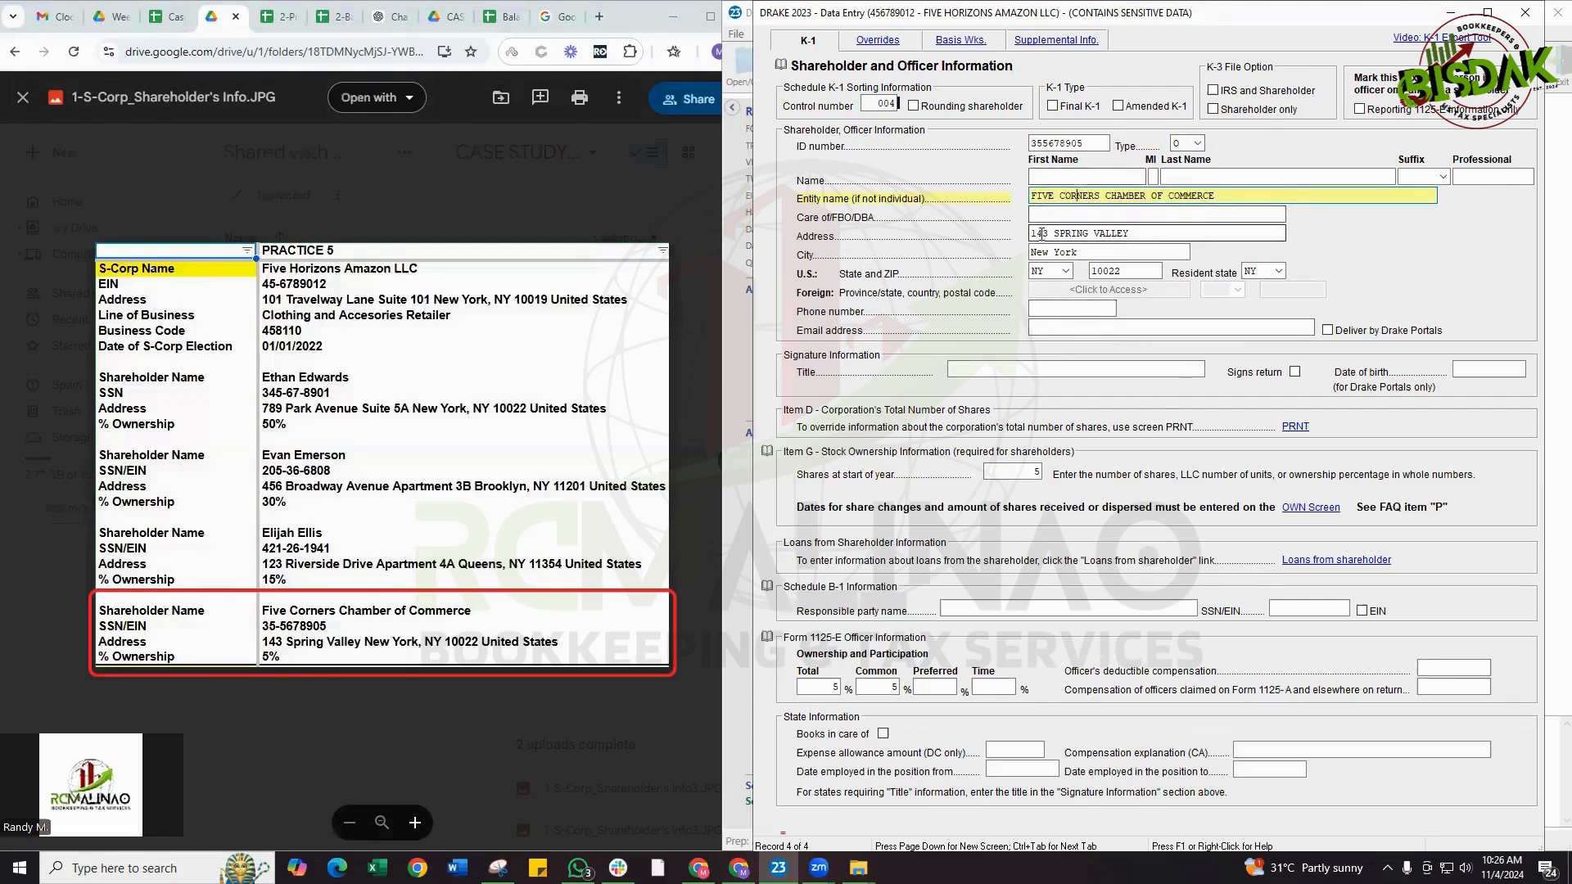
left_click(1021, 473)
left_click(835, 688)
double_click(836, 688)
double_click(891, 686)
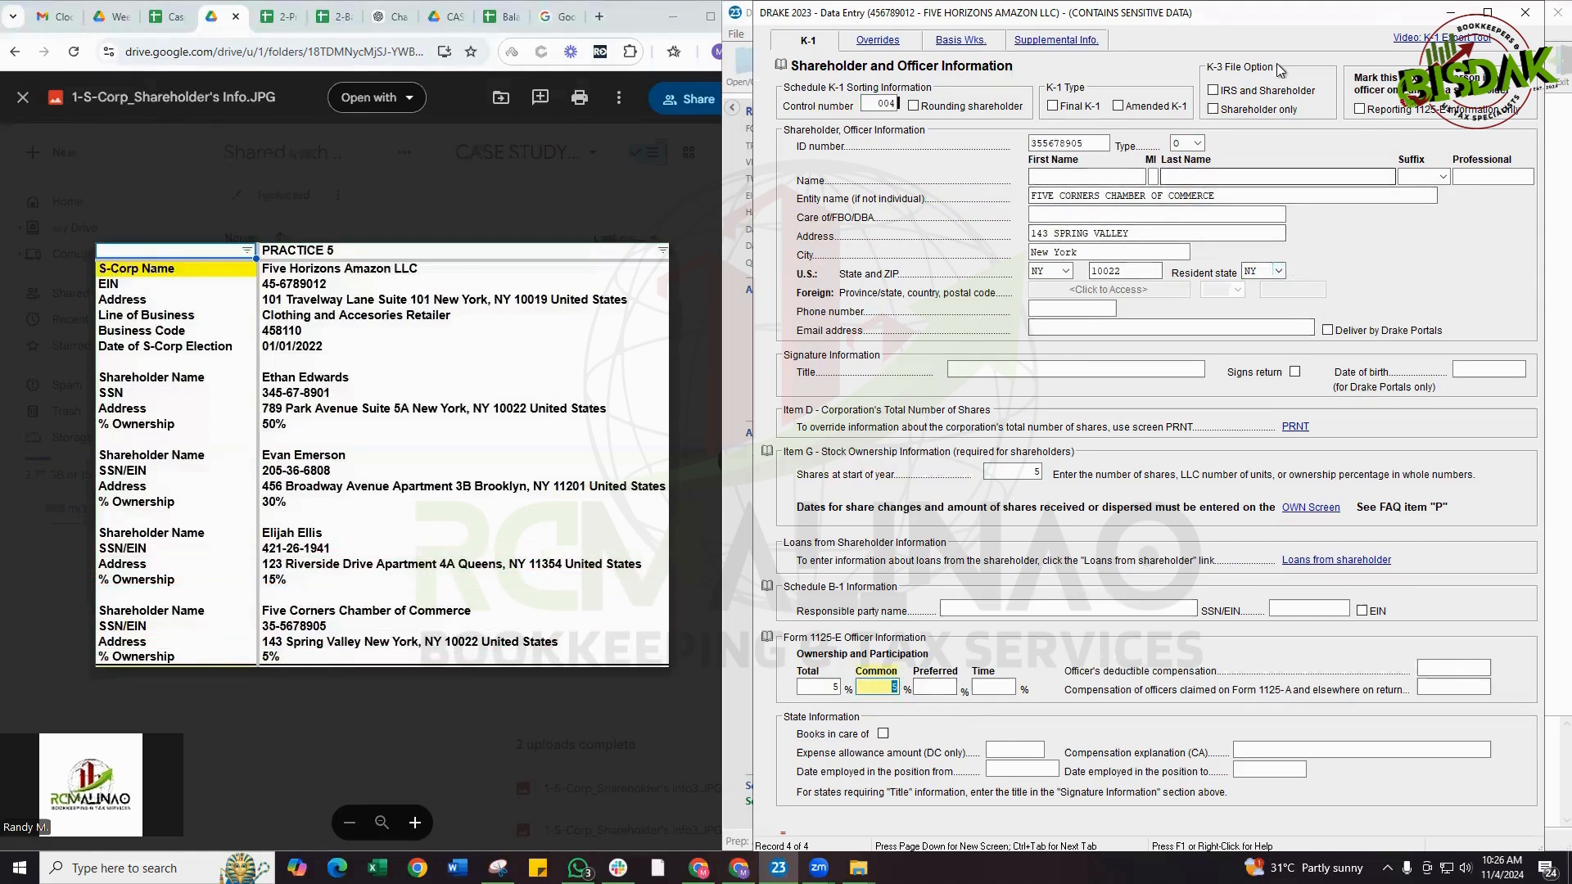
Close the shareholder record and save the list of shareholders and officers
mouse_move(1171, 24)
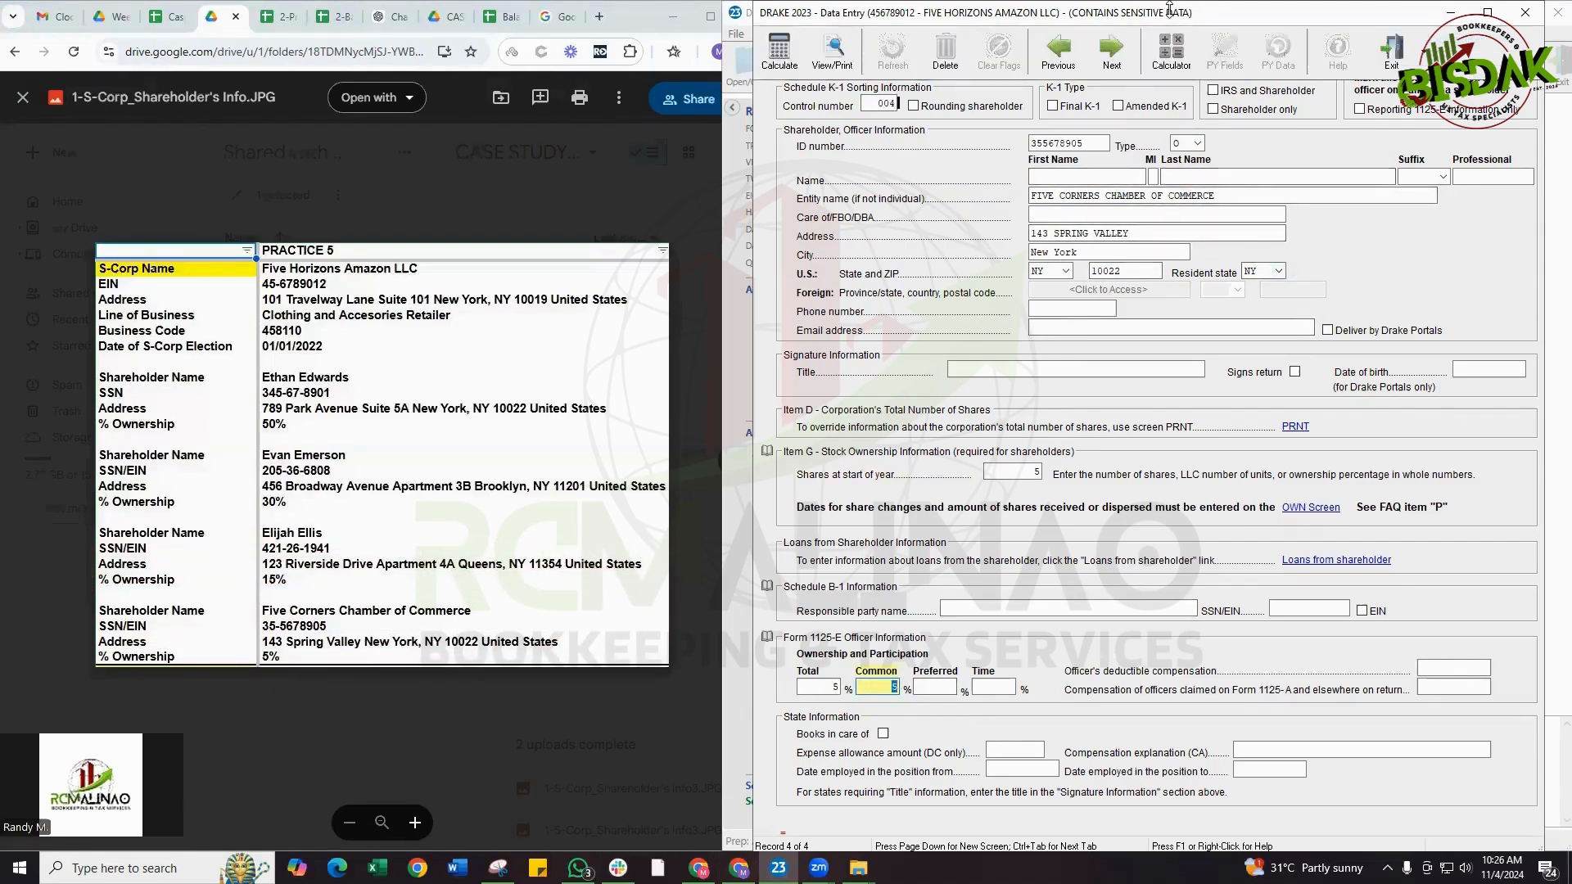
key("Escape")
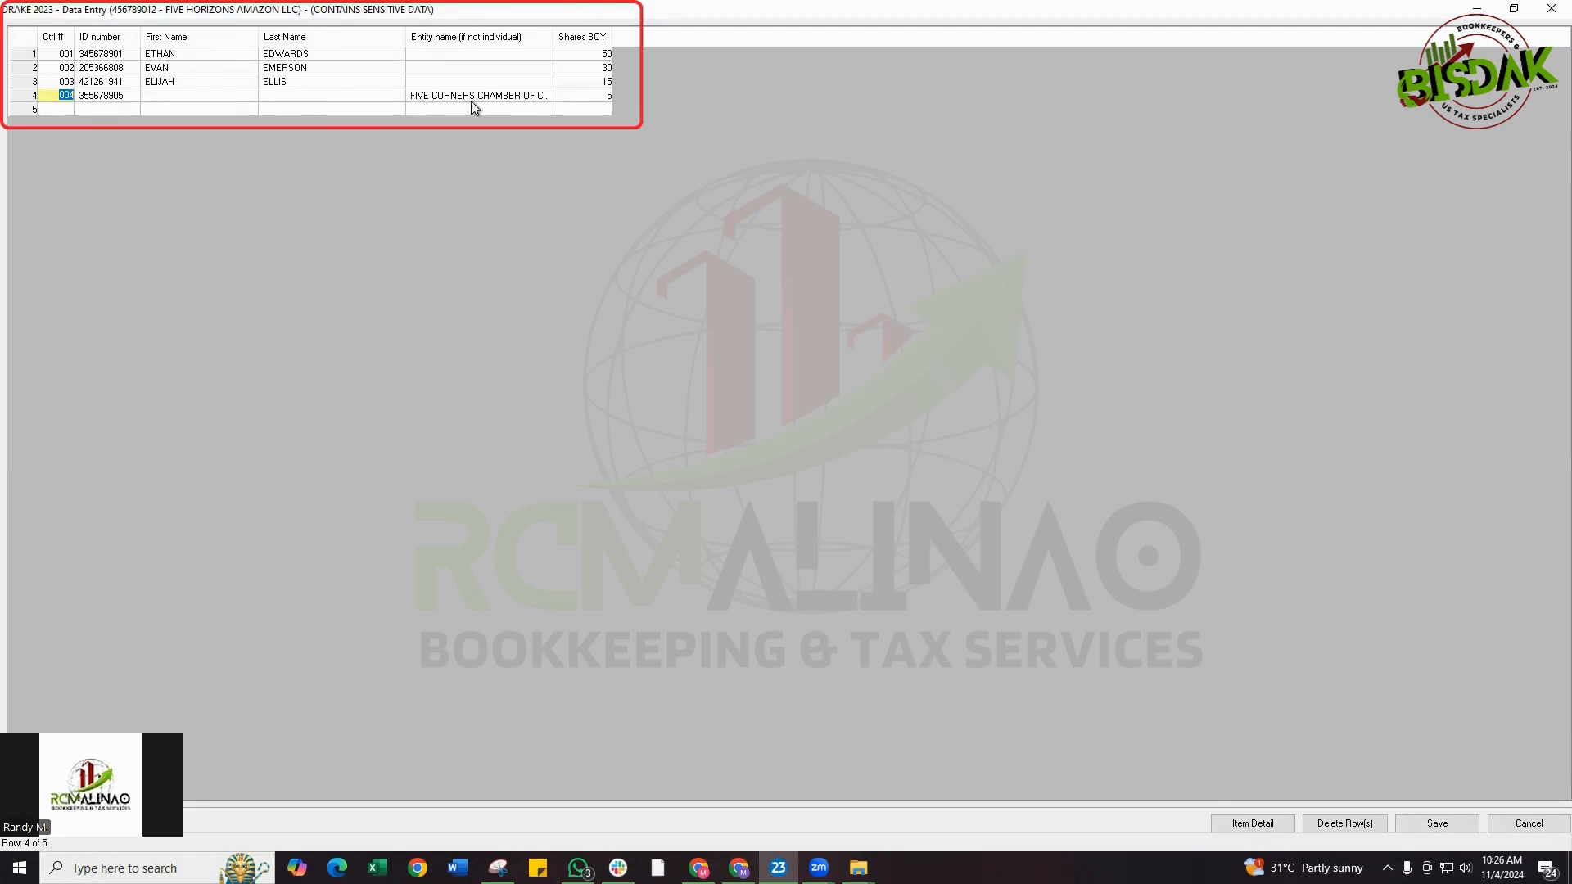
left_click(1464, 826)
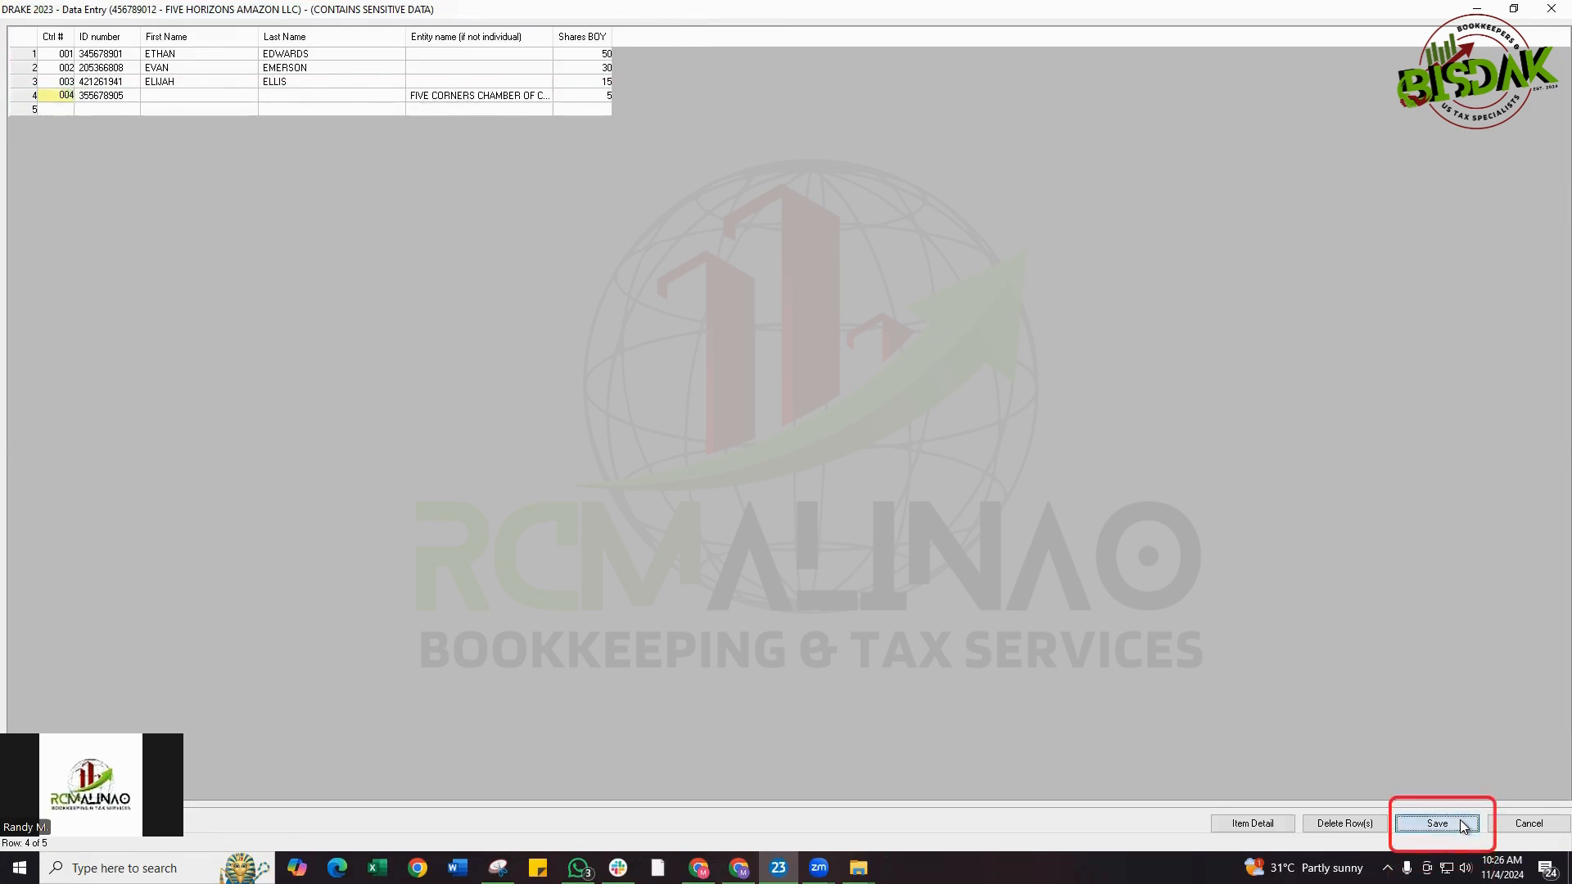